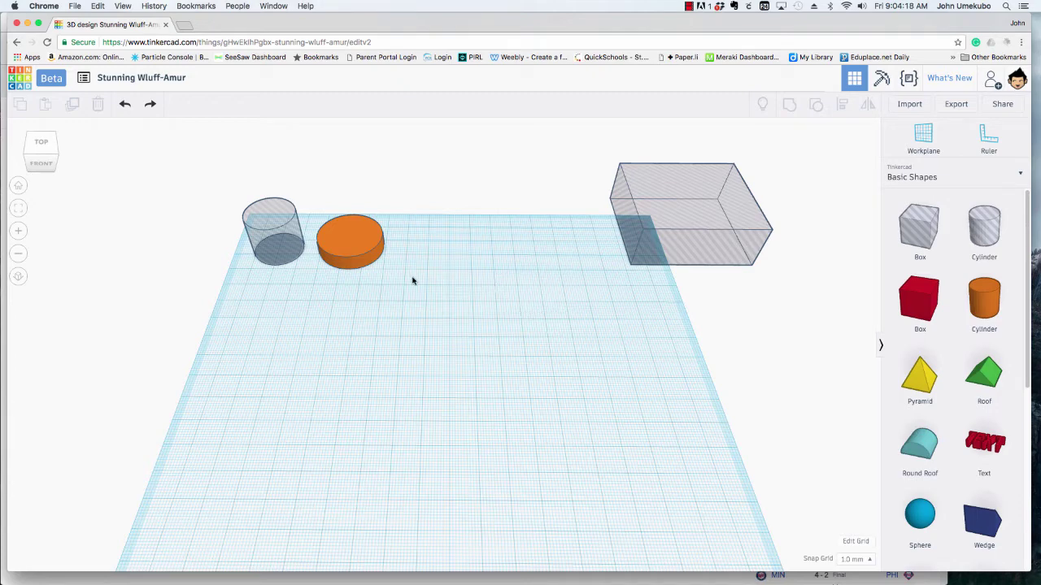
Step: Move the short orange cylinder toward the middle of the workplane
left_click(278, 249)
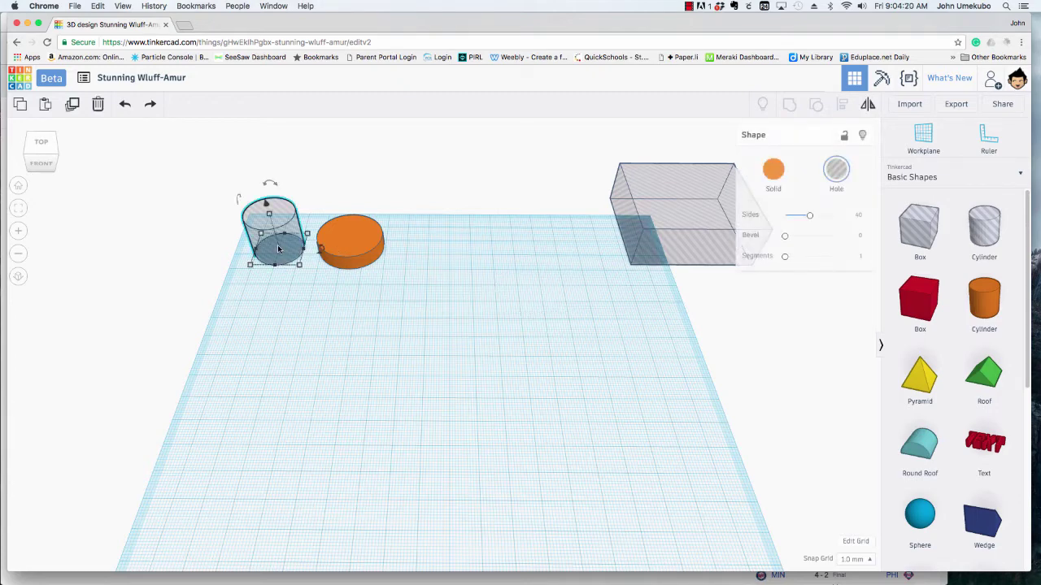
left_click(360, 251)
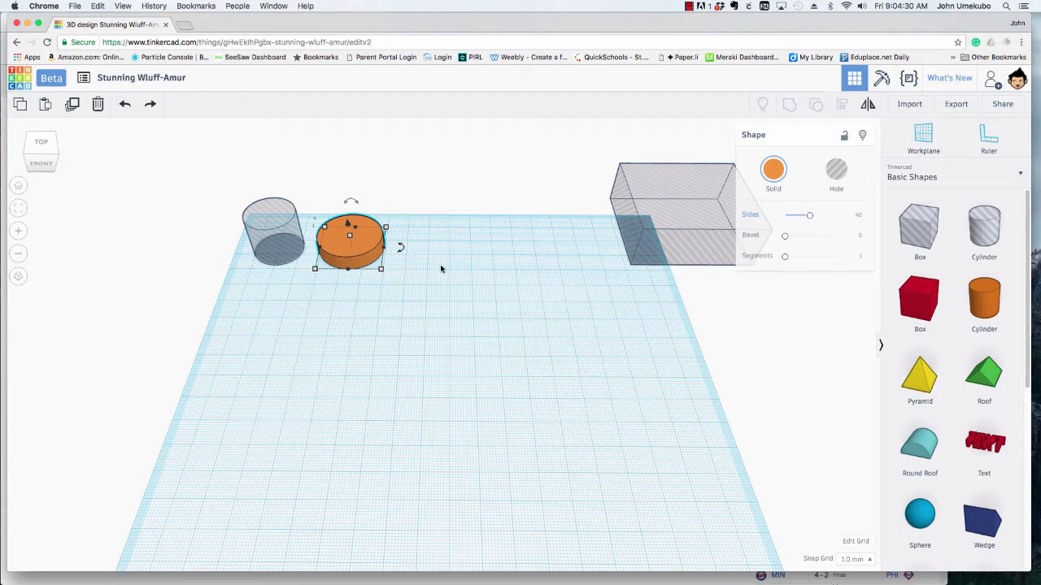
left_click_drag(359, 255, 484, 340)
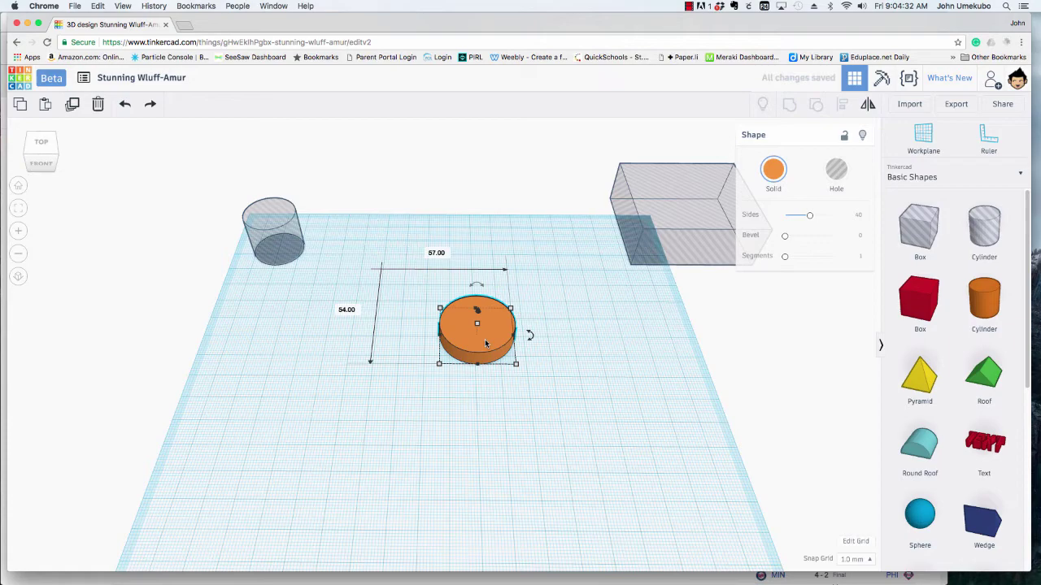
scroll(485, 340, "up", 5)
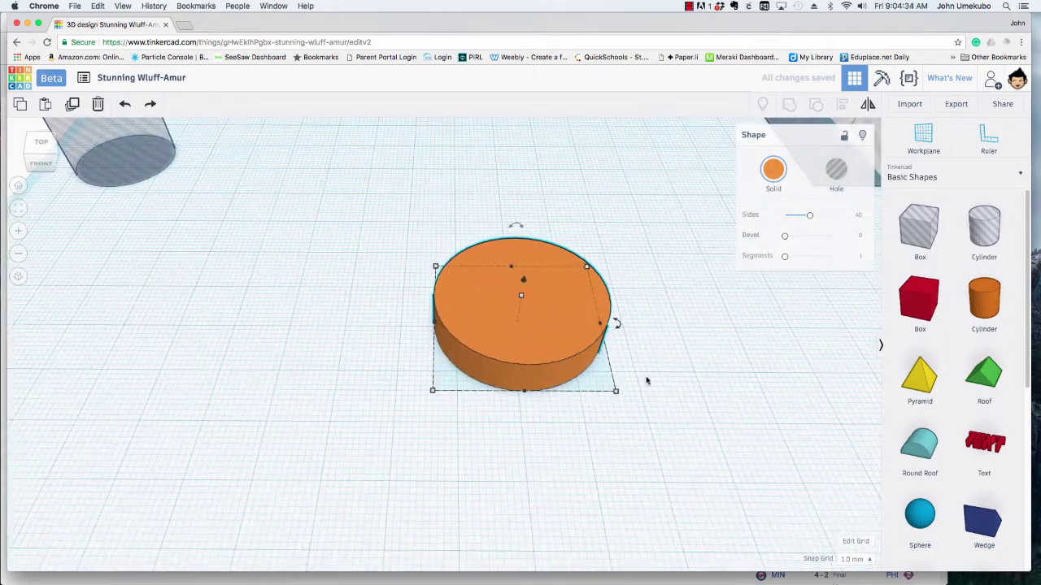
right_click_drag(646, 377, 623, 341)
left_click_drag(581, 313, 502, 309)
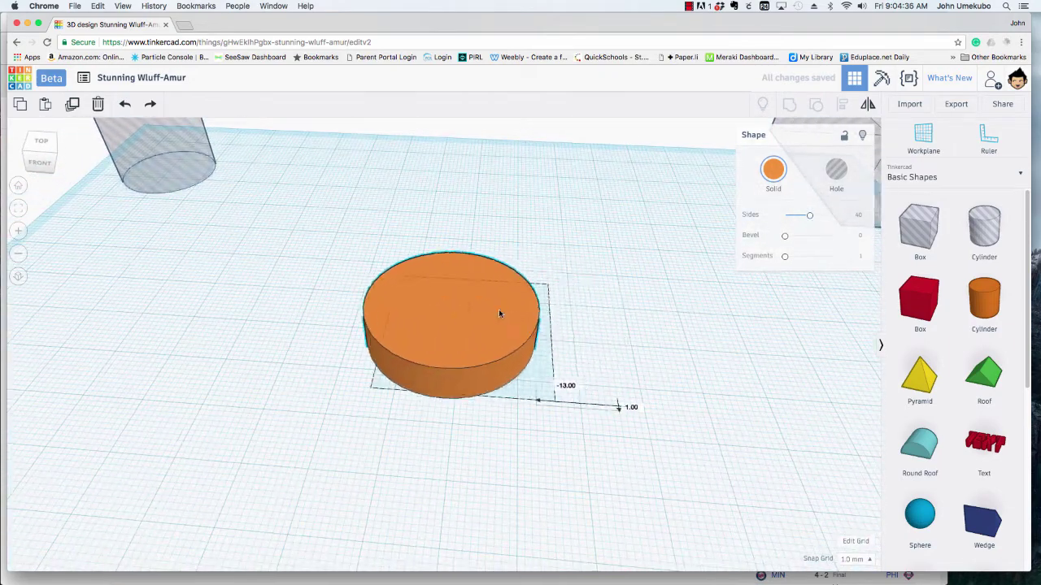
Step: Drop a new cylinder beside the short one, compare their settings and nudge the short cylinder against it
left_click(984, 301)
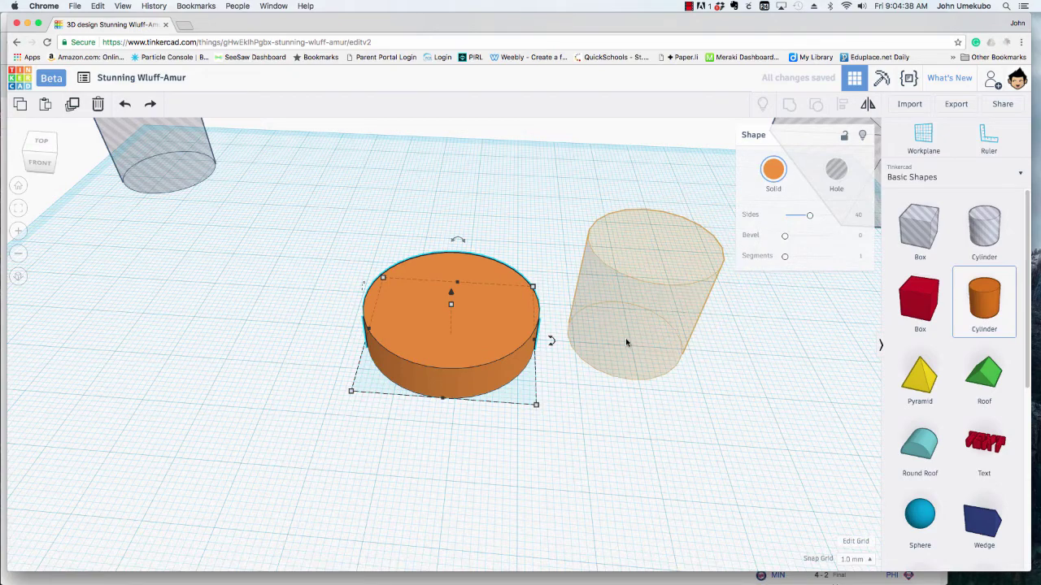
left_click(629, 342)
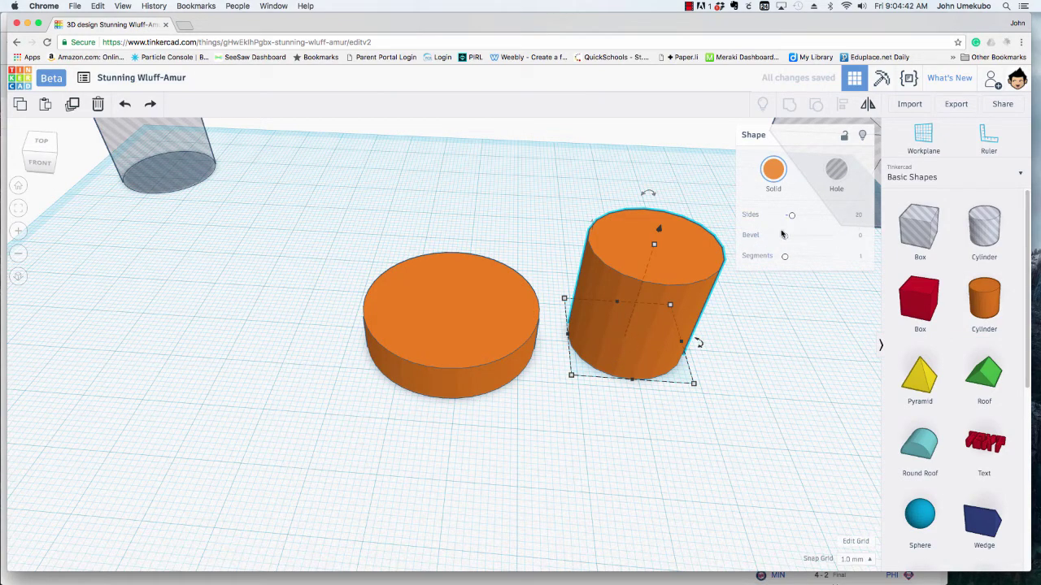
left_click(461, 347)
left_click(461, 347)
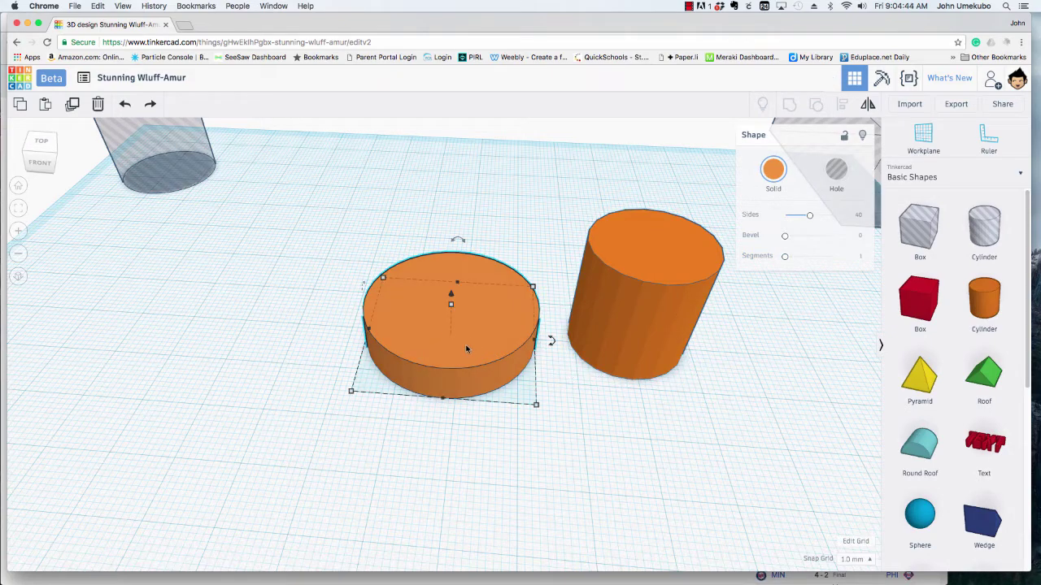
left_click(698, 291)
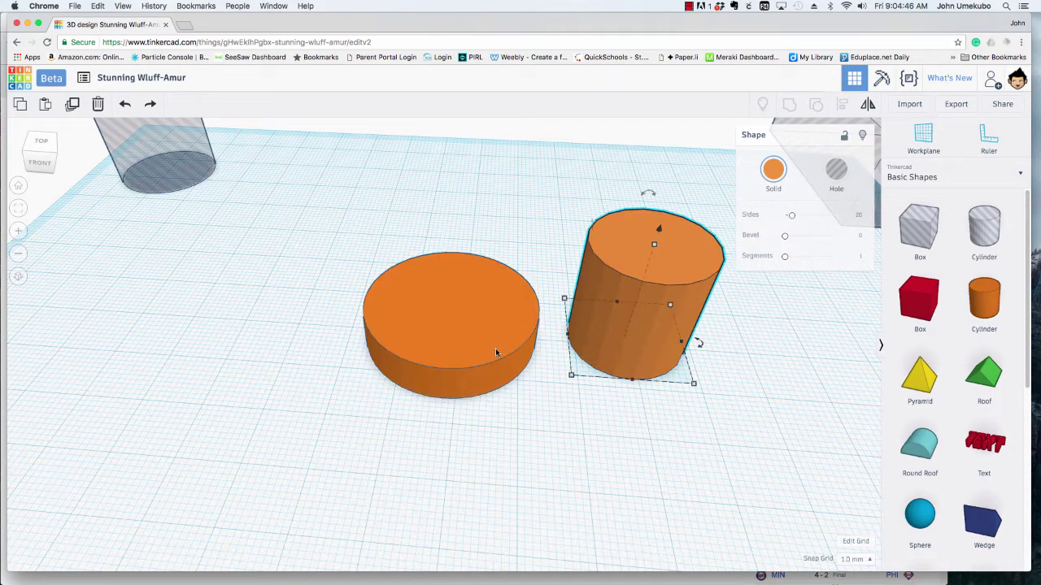
left_click(488, 348)
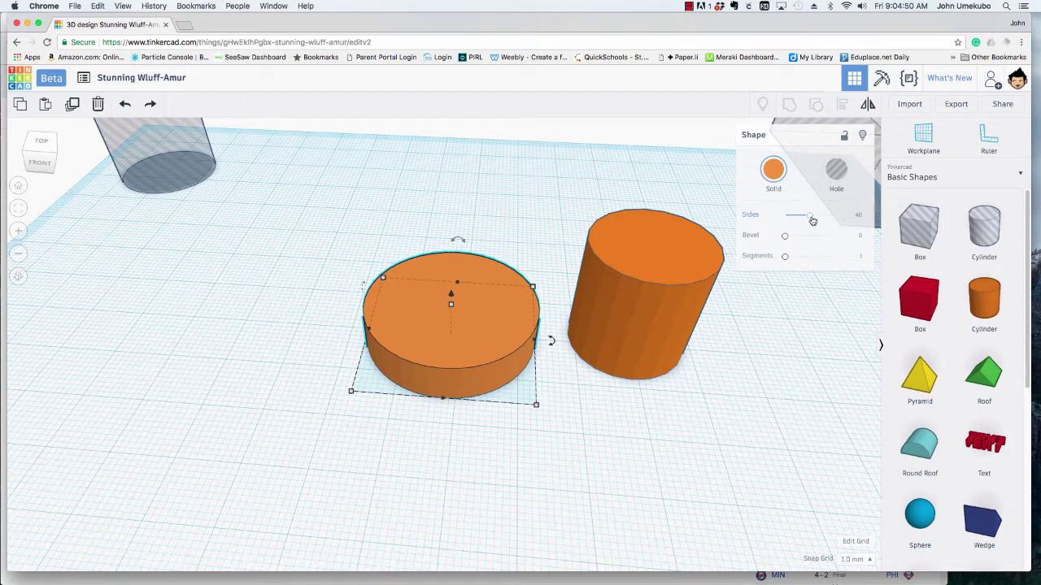
left_click_drag(456, 362, 483, 335)
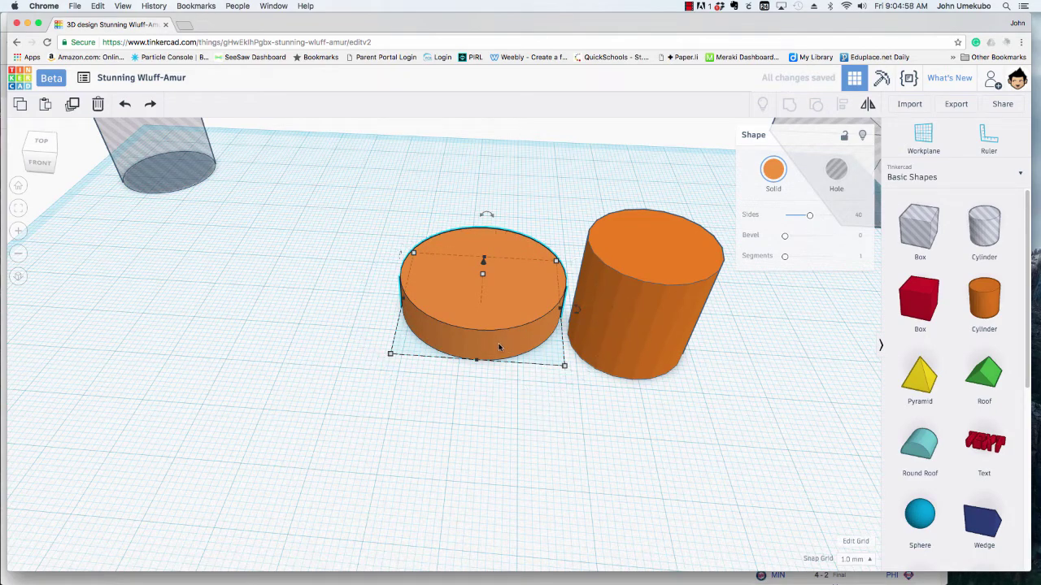
Step: Move the short cylinder back toward the hole cylinder and delete the tall cylinder
left_click_drag(480, 313, 289, 195)
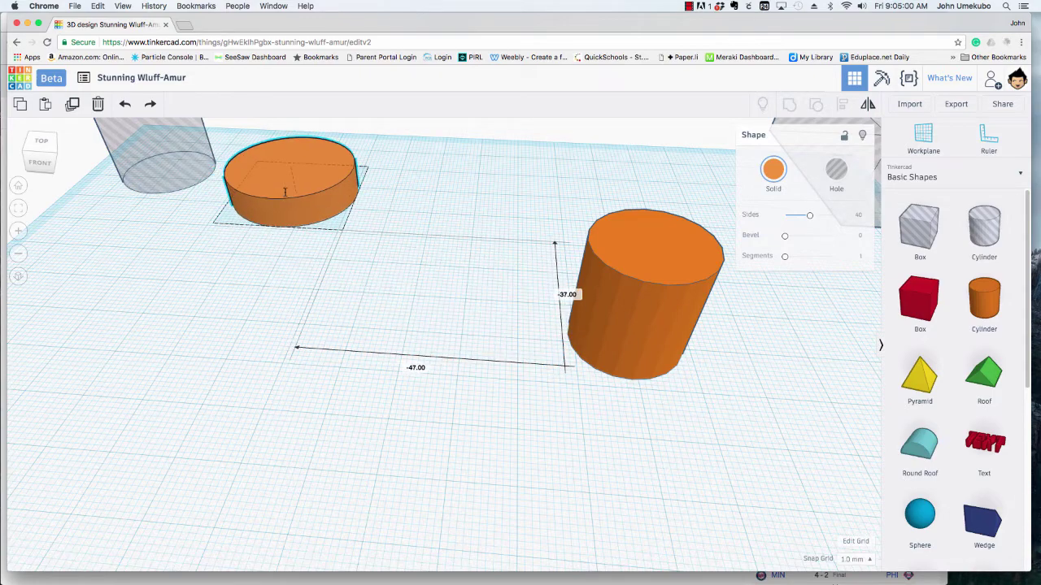
left_click(631, 304)
key("Delete")
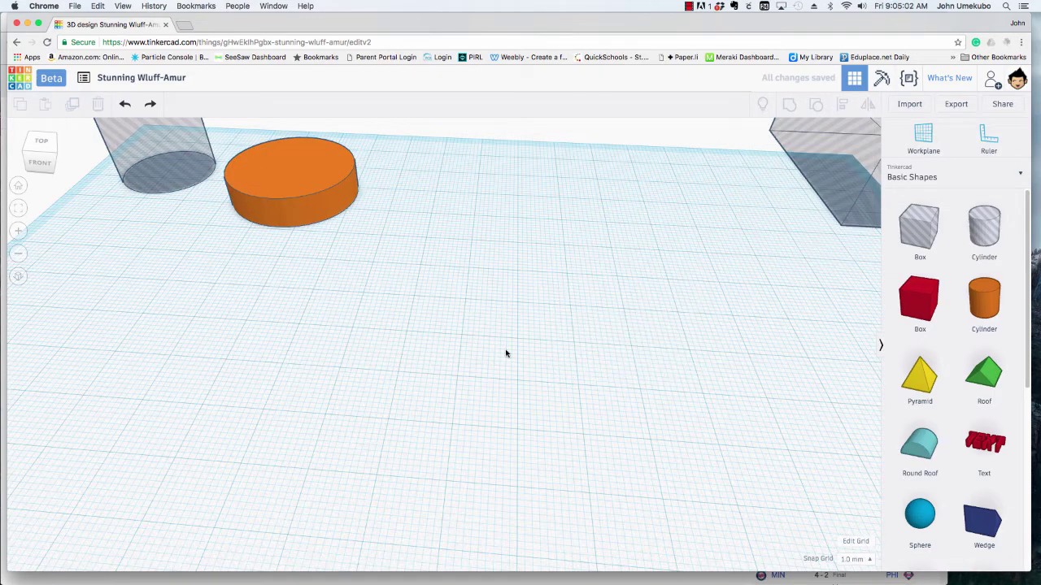
Step: Set the flat orange cylinder beside the grey hole cylinder and zoom out
right_click_drag(393, 374, 101, 183)
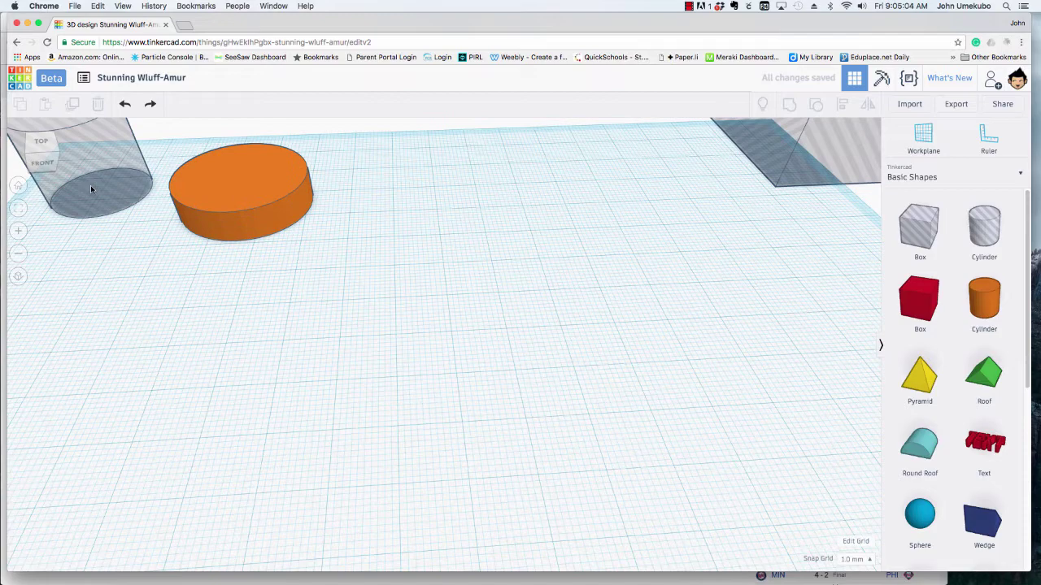
left_click(90, 189)
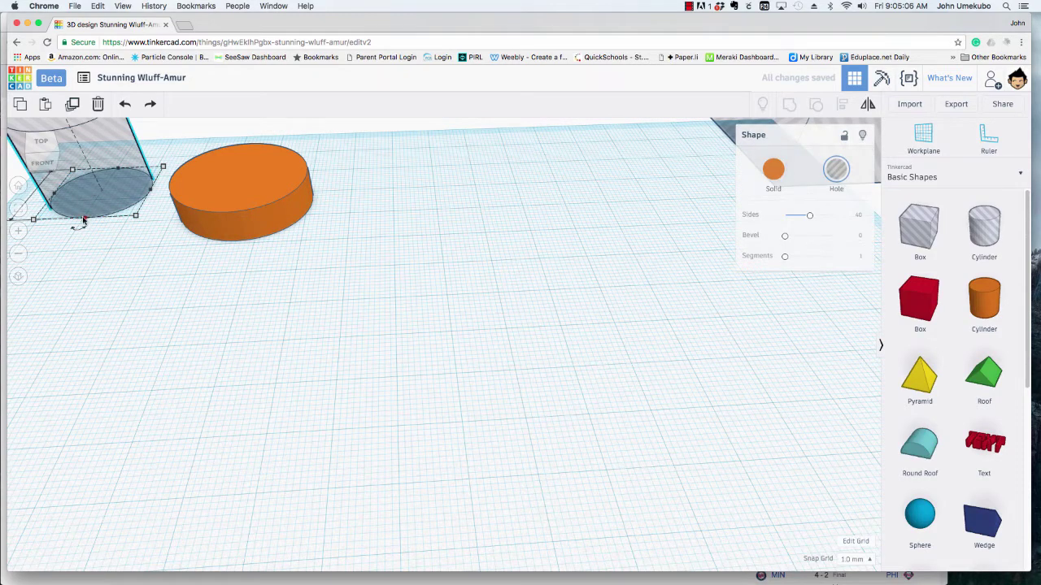
scroll(88, 248, "up", 3)
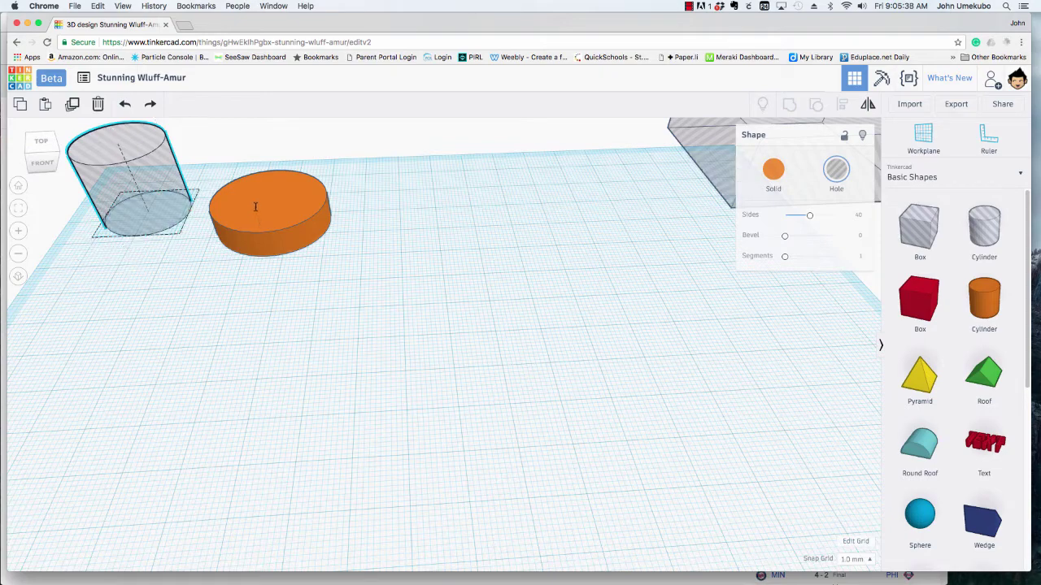
left_click_drag(270, 250, 260, 234)
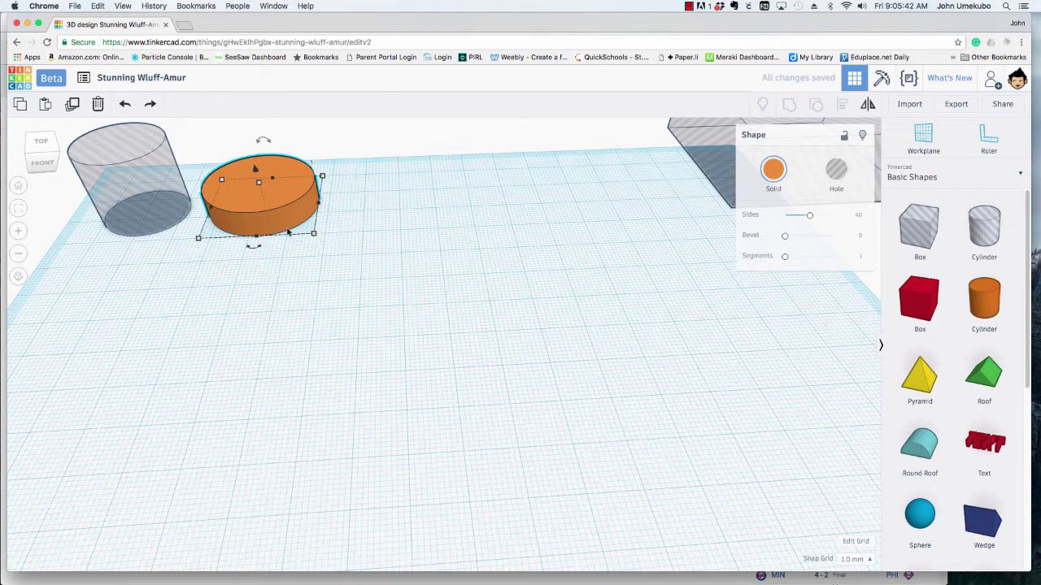
scroll(349, 377, "down", 10)
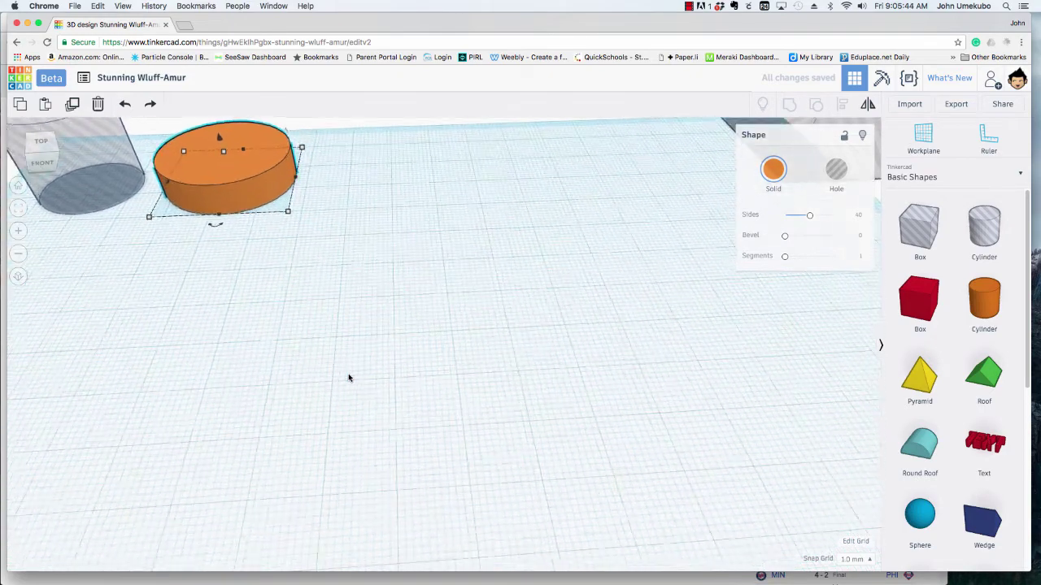
Step: Alt-drag copies of the orange cylinder and the hole cylinder to the front of the workplane
scroll(366, 408, "down", 2)
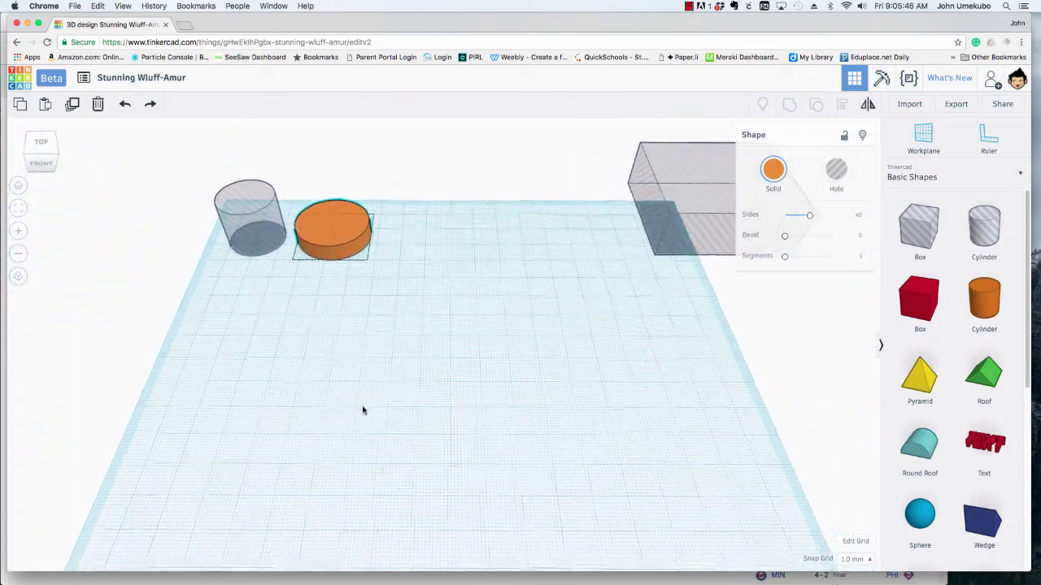
scroll(360, 409, "up", 3)
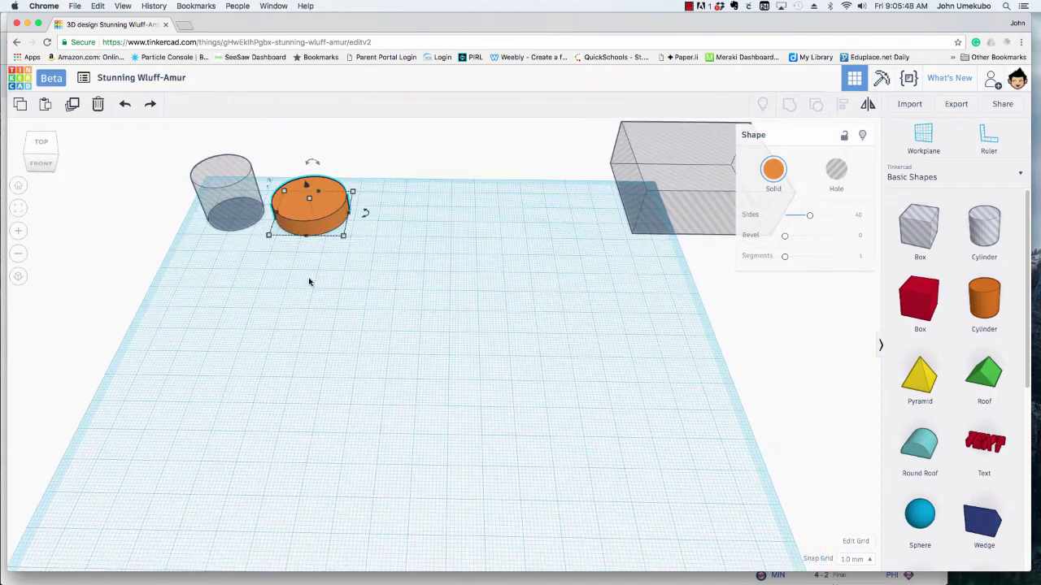
left_click_drag(306, 216, 340, 376, "alt")
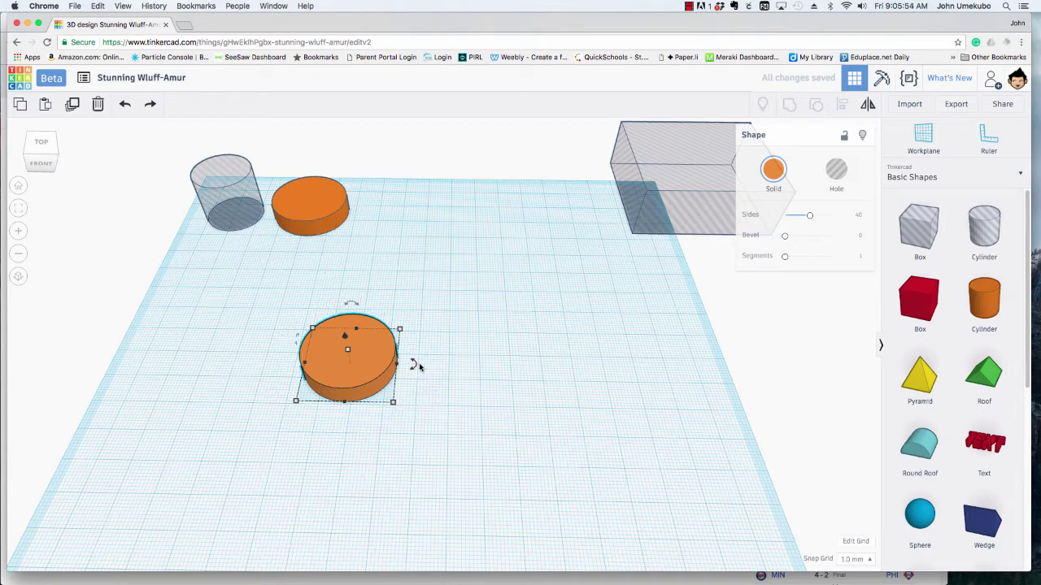
left_click_drag(237, 215, 362, 372, "alt")
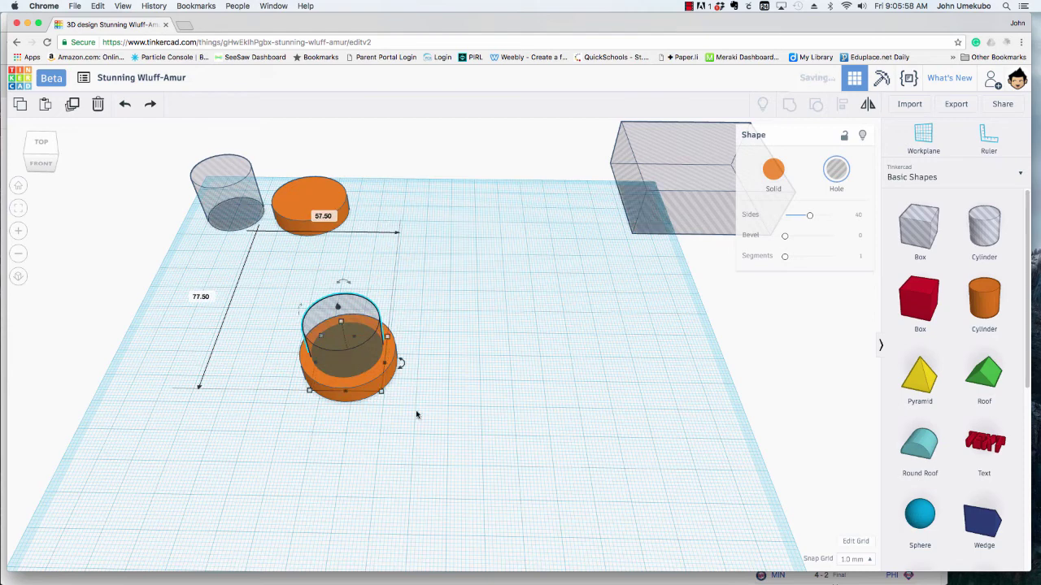
Step: Select both front cylinders and centre them on each other along both axes with Align
left_click_drag(279, 304, 249, 287)
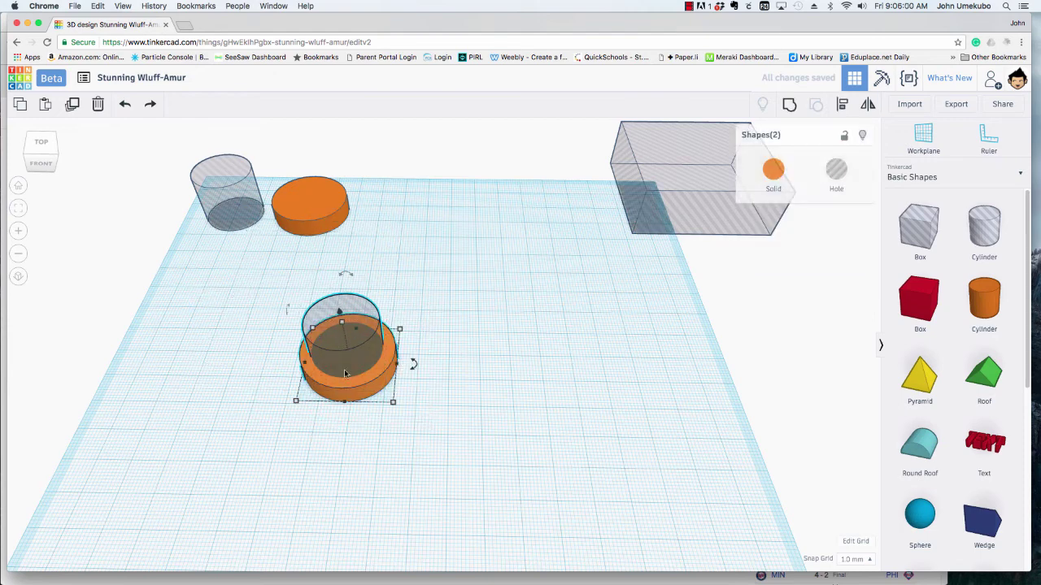
left_click(843, 107)
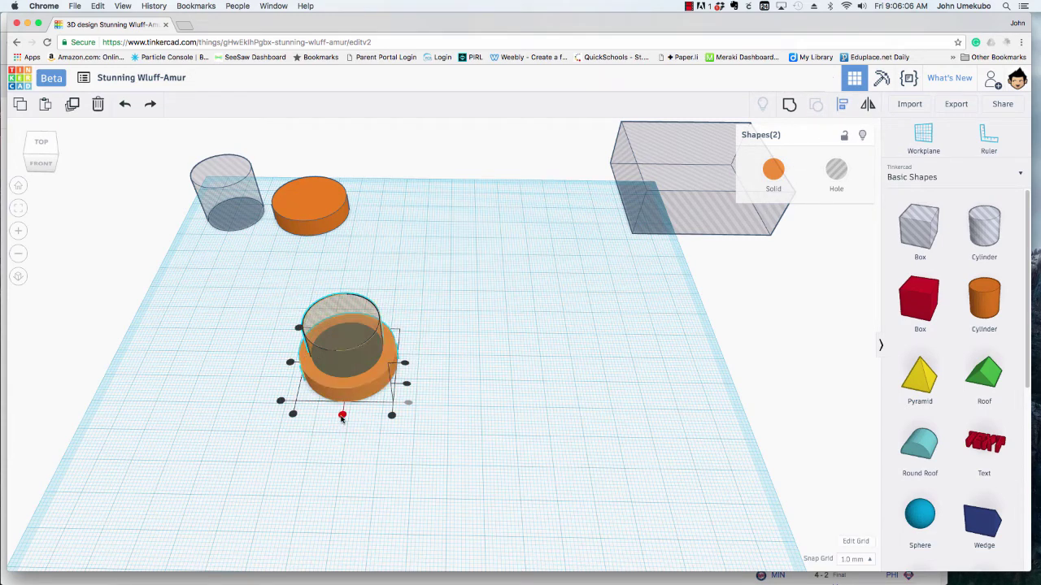
left_click(343, 417)
left_click(291, 363)
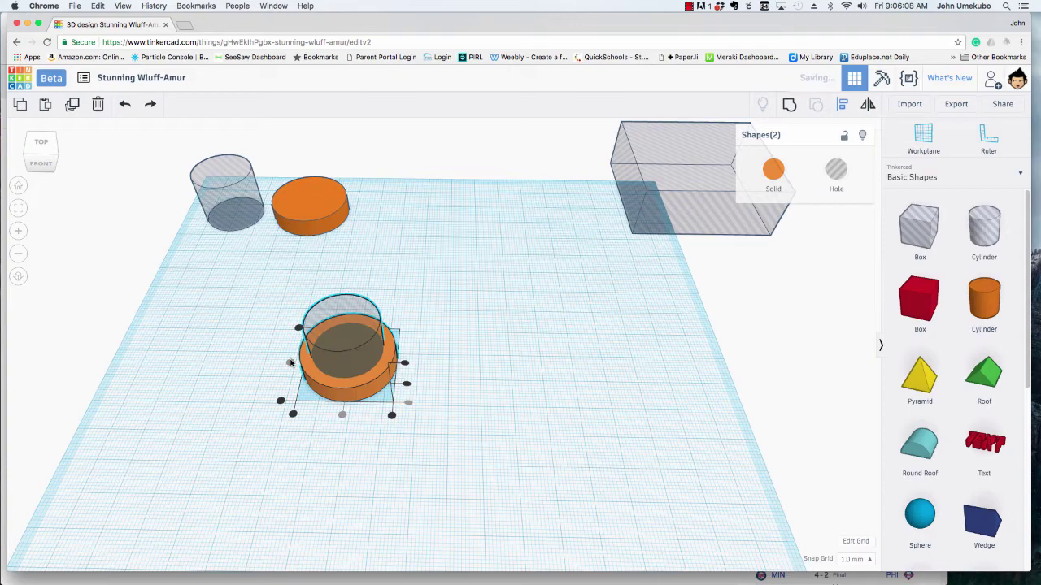
right_click_drag(326, 413, 416, 431)
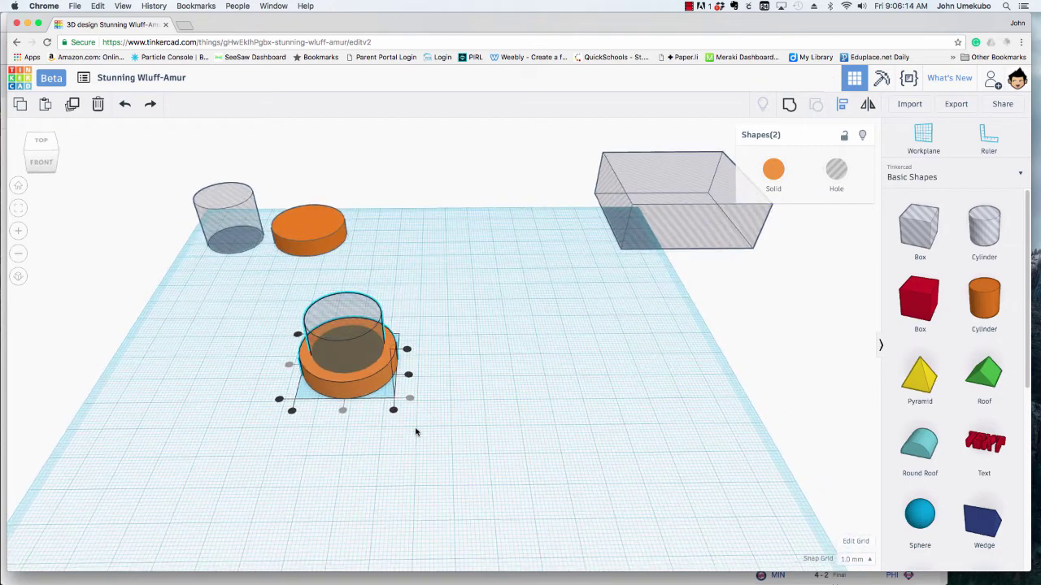
Step: Copy the centred cylinder-and-hole pair twice to the right, making a row of three
left_click(430, 437)
left_click_drag(430, 436, 265, 290)
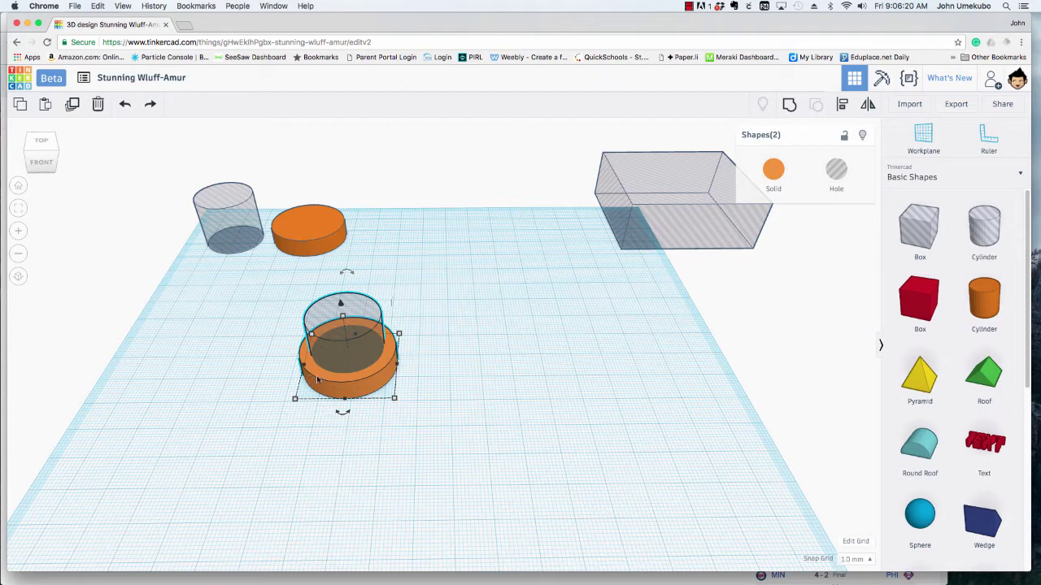
left_click_drag(342, 389, 441, 392, "alt")
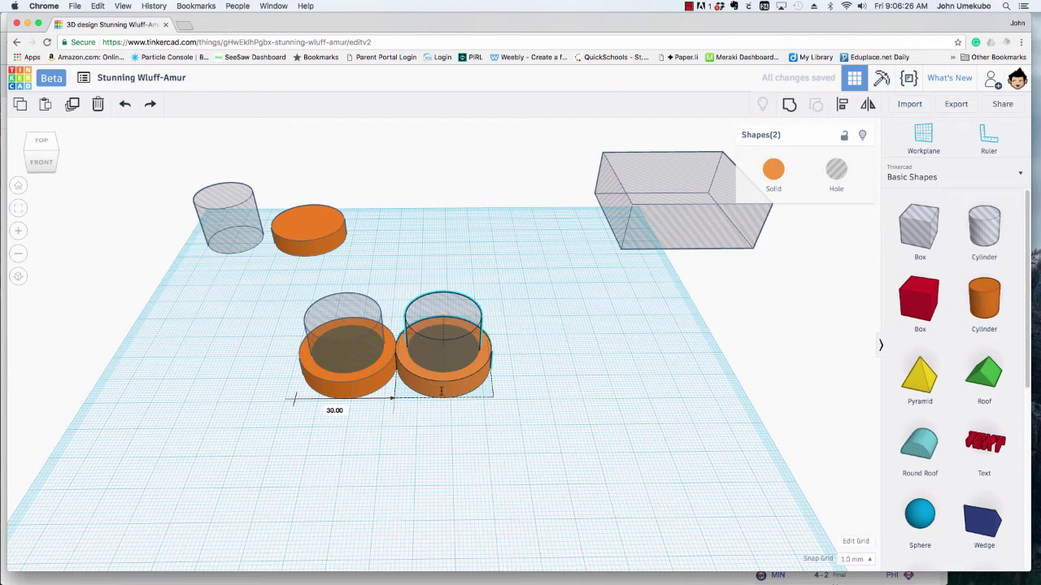
left_click_drag(442, 392, 538, 396, "alt")
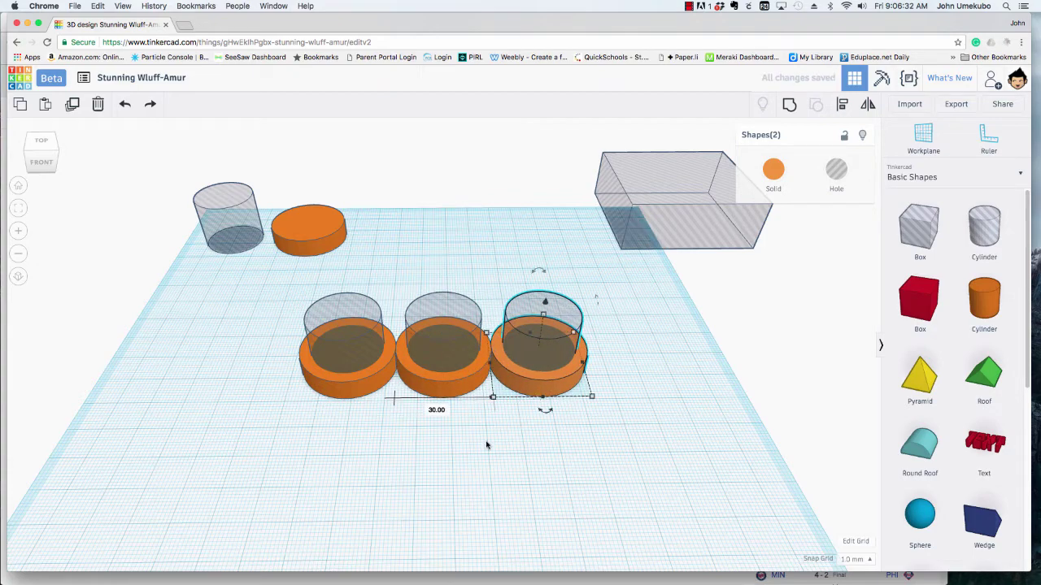
left_click(486, 445)
mouse_move(485, 444)
right_mouse_down()
mouse_move(415, 420)
mouse_move(472, 445)
right_mouse_up()
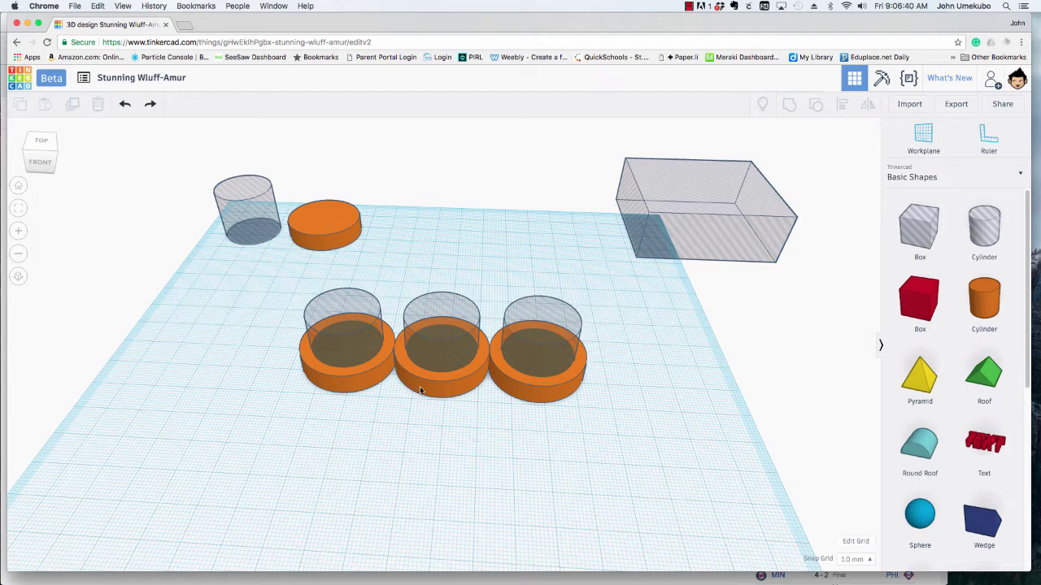
Step: Rotate copies of the outer ring pairs by -60° around the centre, then select all seven pairs
left_click_drag(283, 303, 346, 394)
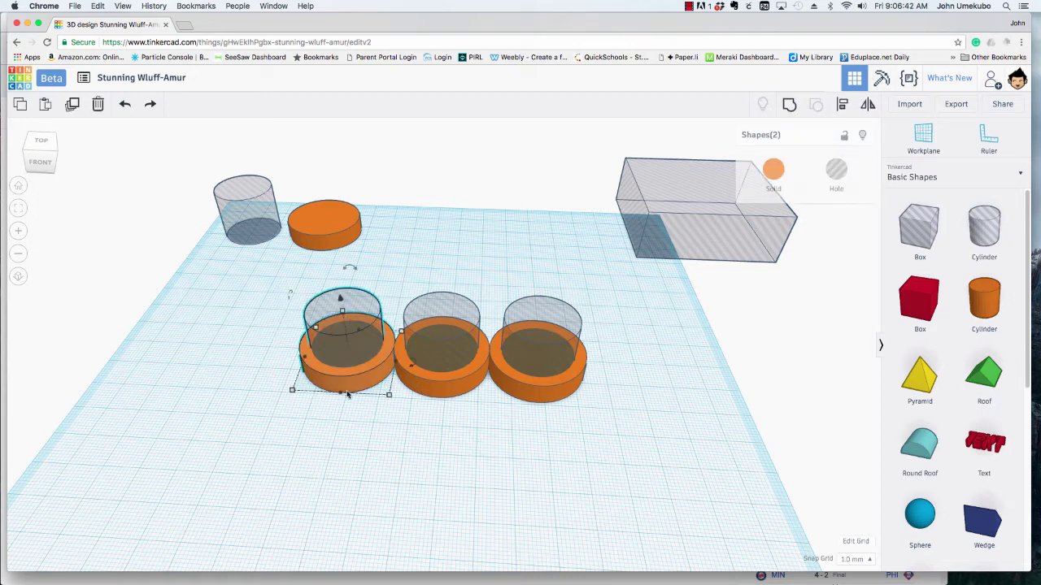
left_click(542, 309, "shift")
left_click(540, 378, "shift")
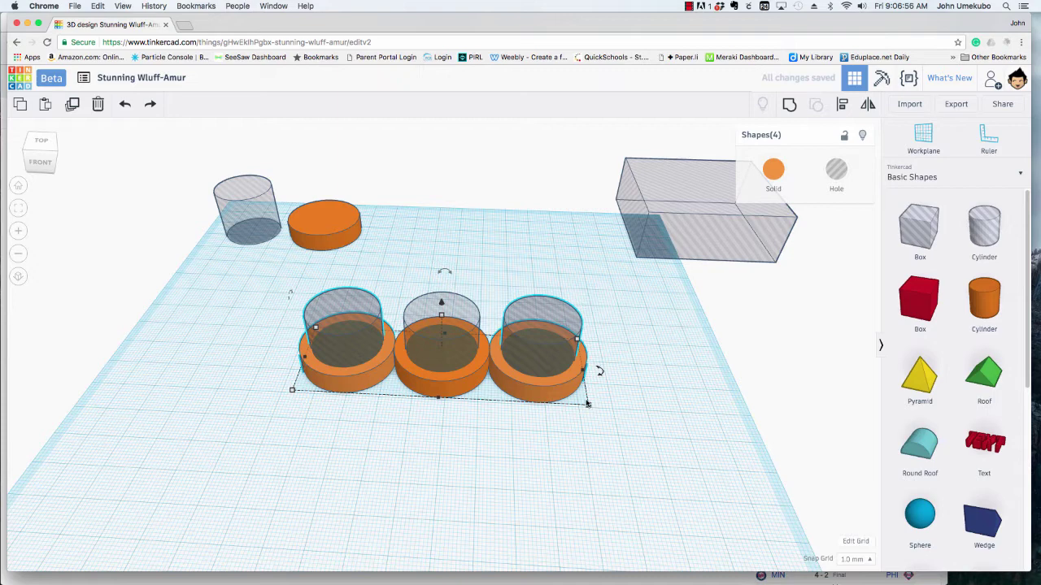
left_click_drag(598, 372, 556, 531)
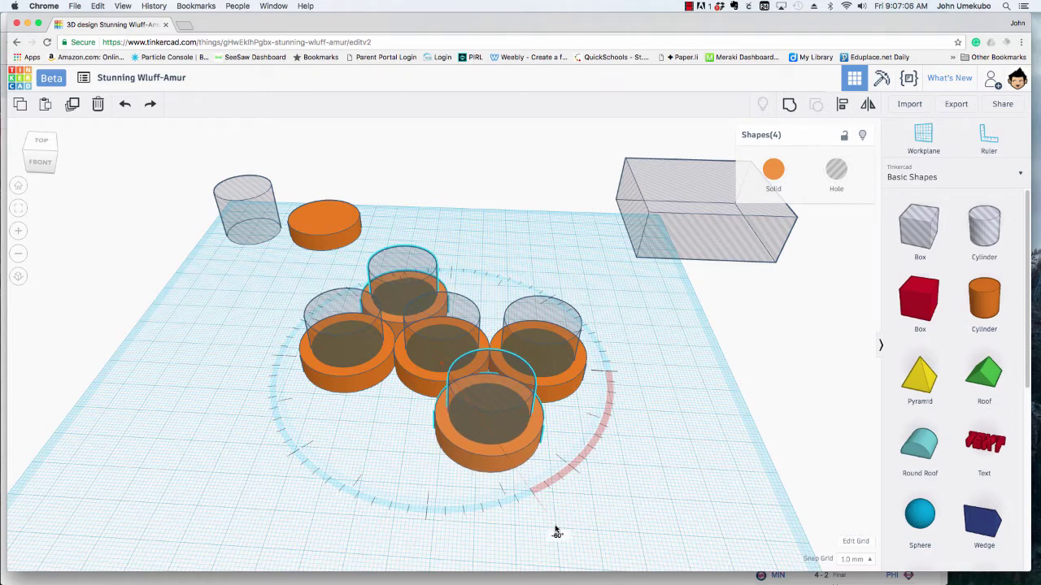
left_click_drag(556, 531, 555, 530)
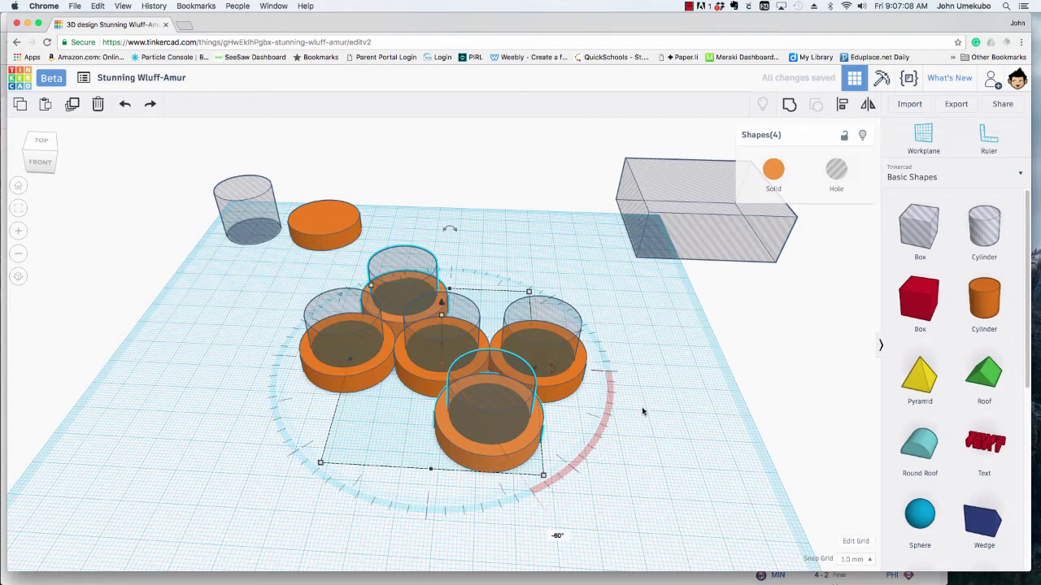
key("super+d")
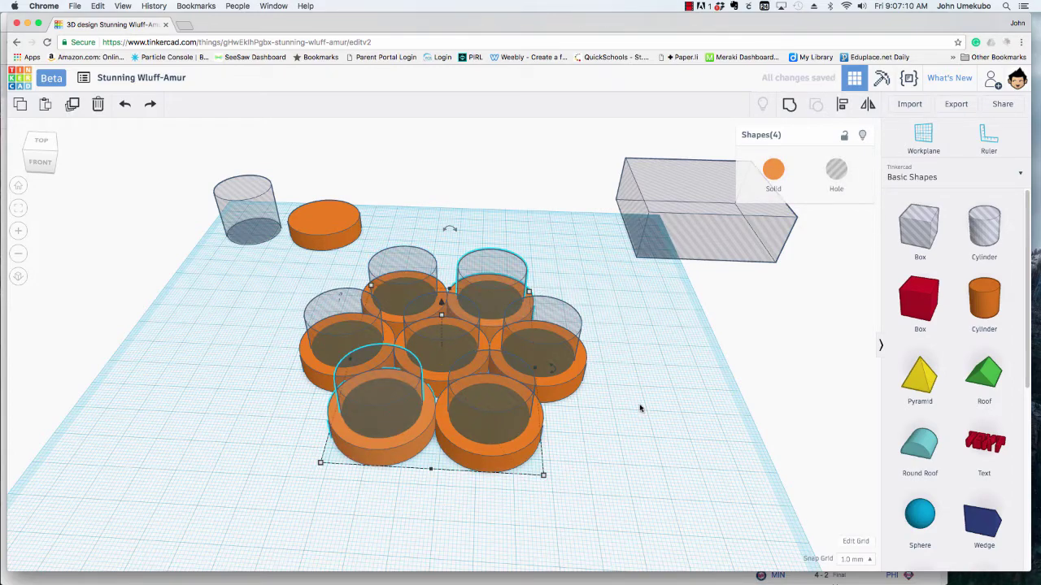
mouse_move(607, 437)
right_mouse_down()
mouse_move(618, 395)
mouse_move(606, 453)
right_mouse_up()
left_click_drag(611, 468, 238, 258)
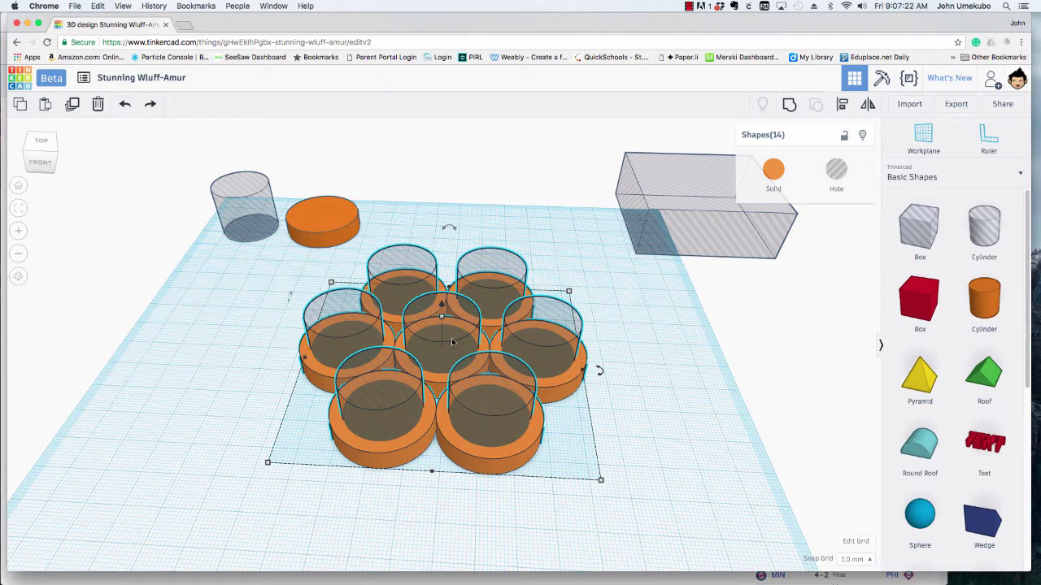
Step: Copy the seven-ring flower to the back of the workplane
left_click_drag(452, 342, 461, 173, "alt")
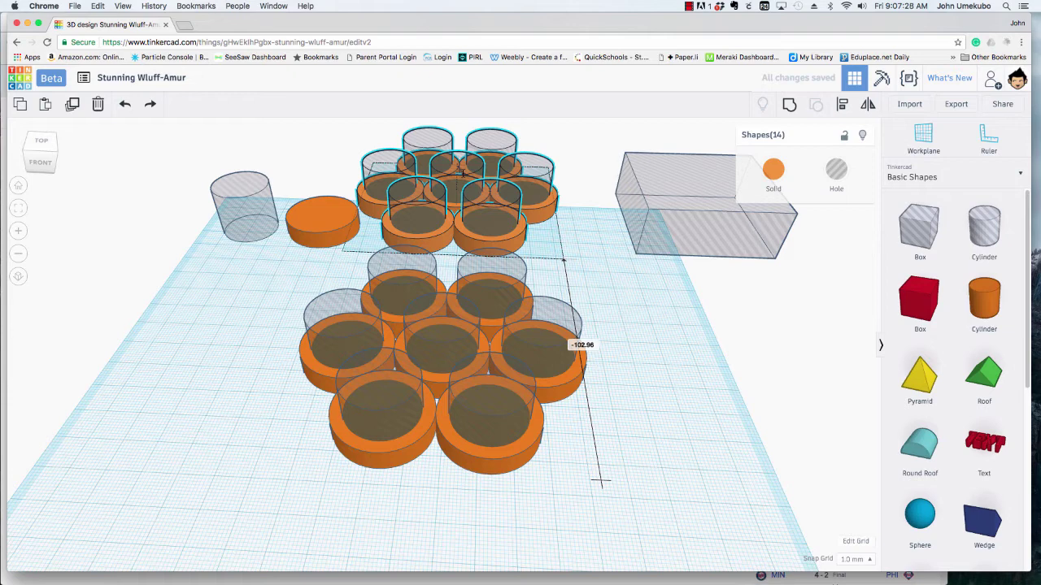
left_click_drag(462, 173, 460, 167, "alt")
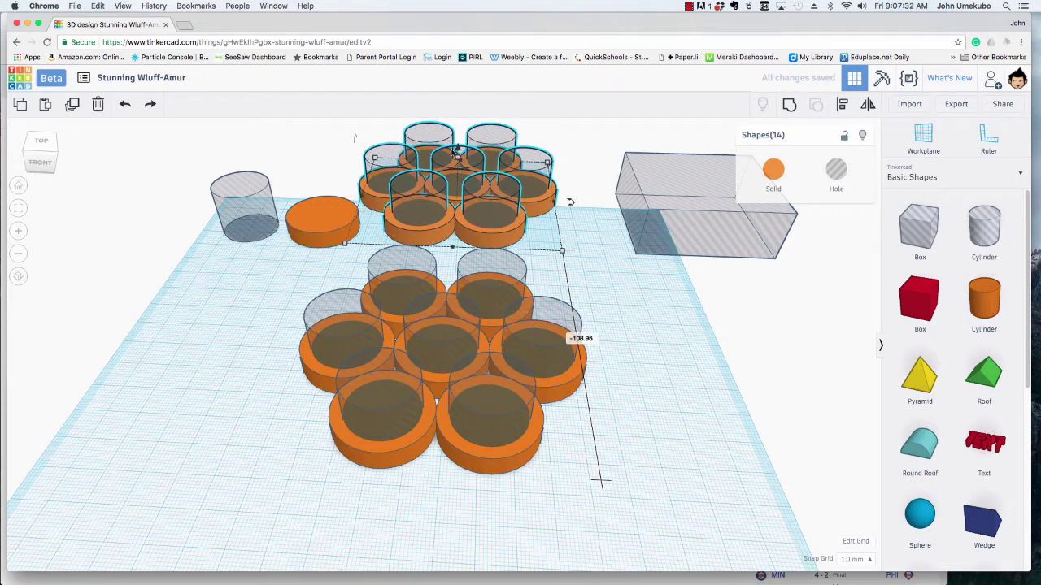
left_click(570, 284)
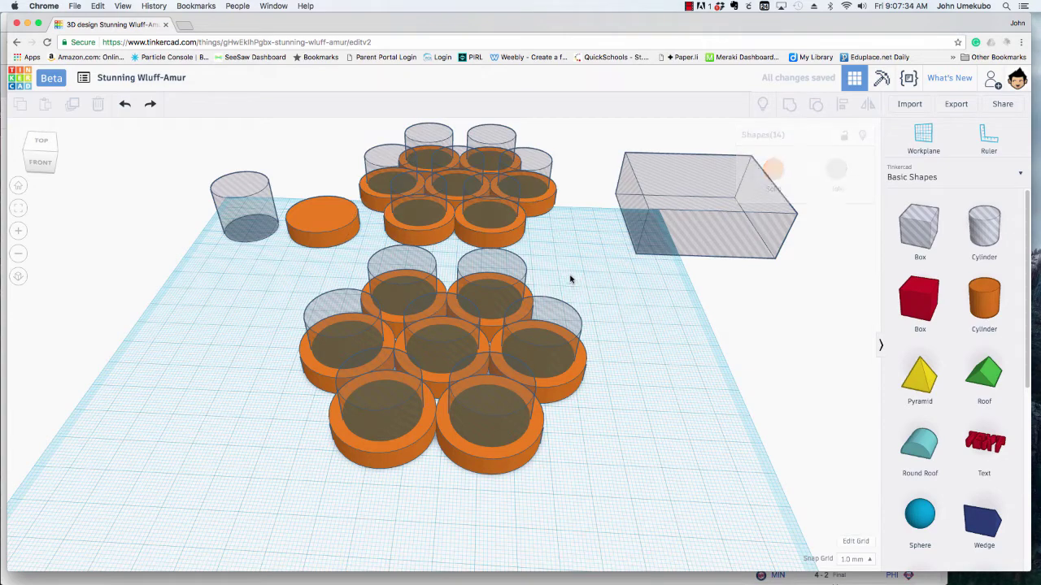
Step: Delete the extra front ring pairs until only three rings remain in a row
scroll(572, 291, "up", 1)
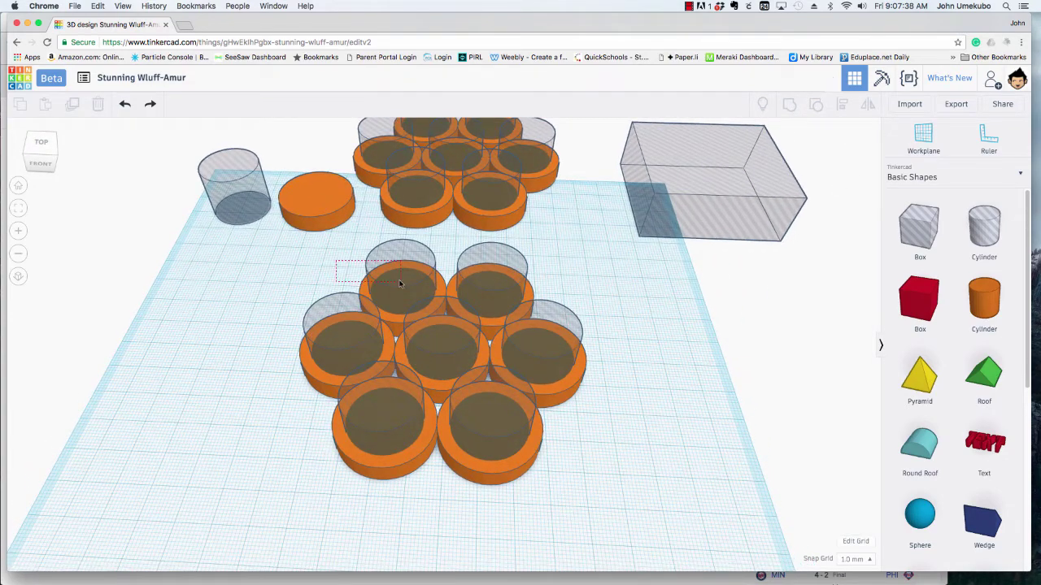
left_click(398, 283)
key("Delete")
left_click_drag(433, 263, 523, 310)
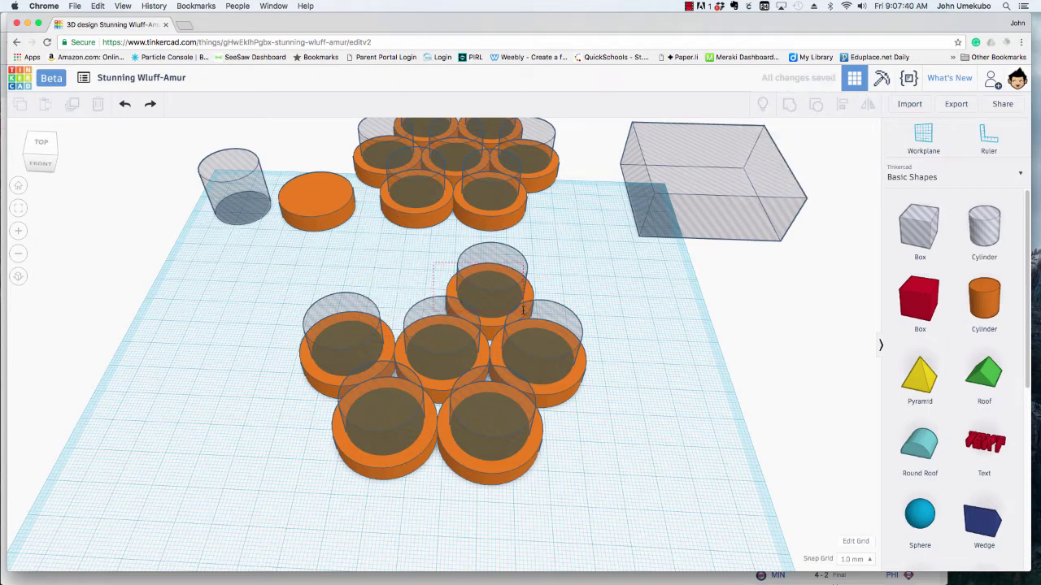
left_click_drag(494, 277, 496, 278)
key("Delete")
left_click_drag(281, 483, 556, 445)
key("Delete")
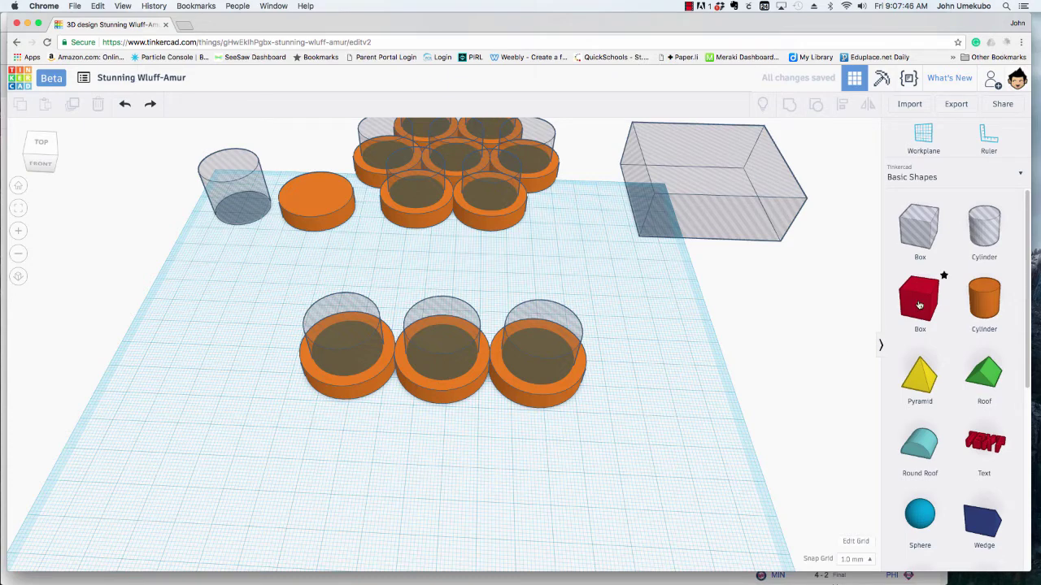
Step: Add a box with a 30 mm side and line it up with the ring row
left_click_drag(919, 304, 636, 387)
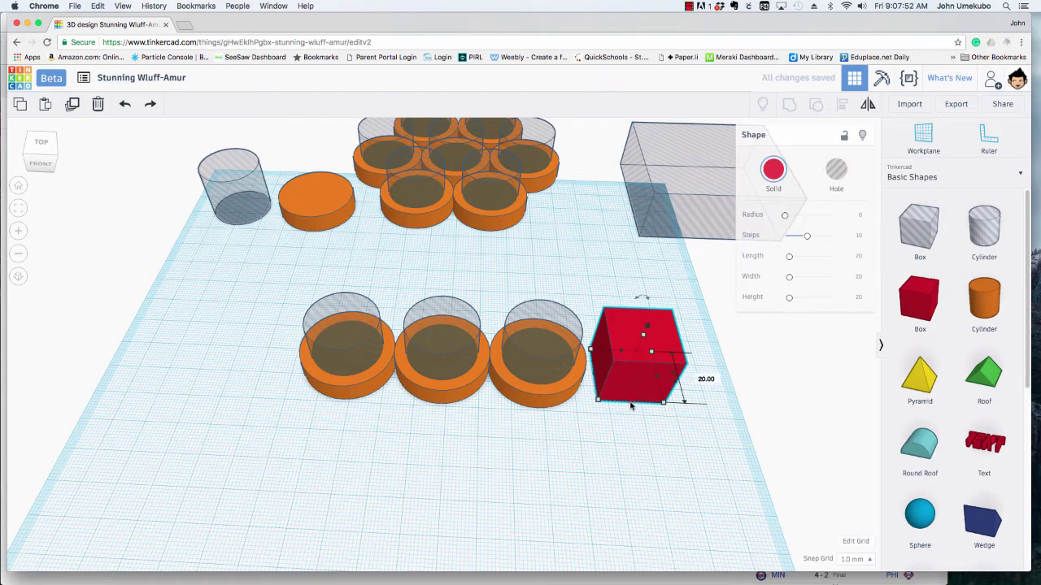
left_click(704, 379)
type("30")
key("Return")
right_click_drag(651, 349, 403, 431)
left_click_drag(419, 449, 435, 453)
right_click_drag(499, 491, 390, 474)
left_click_drag(390, 474, 428, 371)
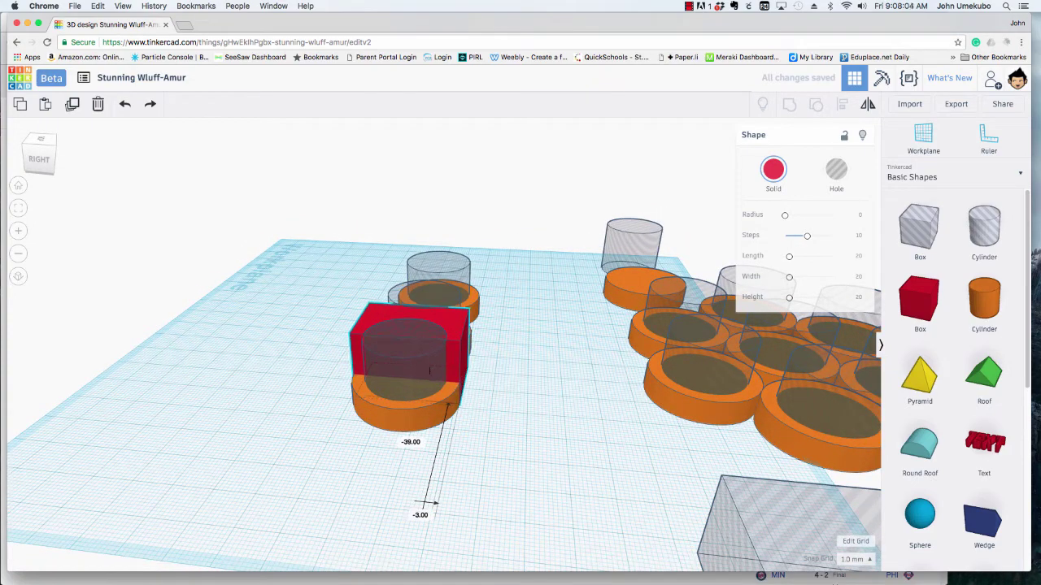
Step: Stretch the box to 61 mm across the three rings and lower it to 7 mm tall
right_click_drag(239, 442, 509, 480)
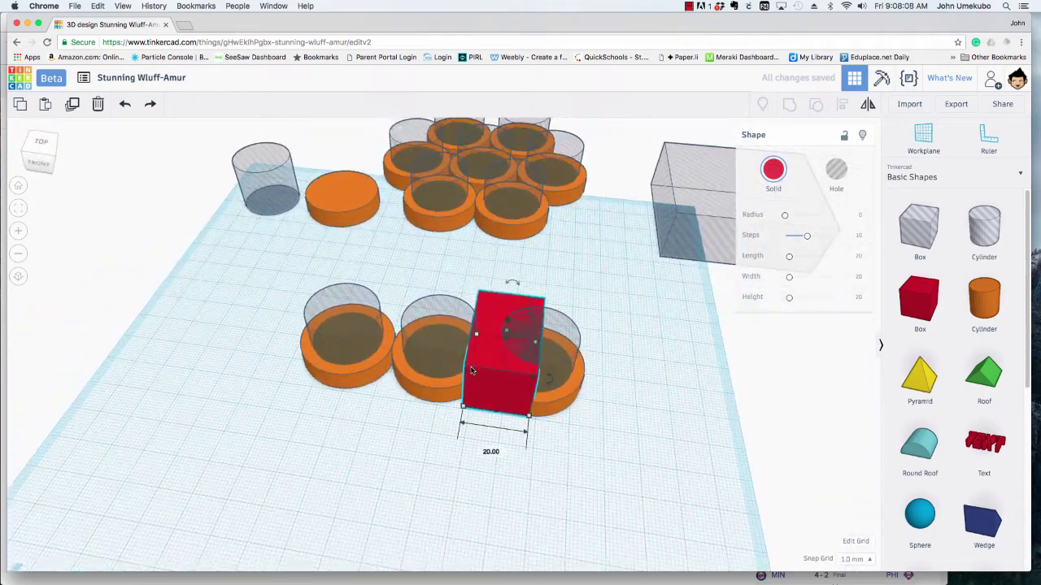
left_click_drag(475, 335, 353, 343)
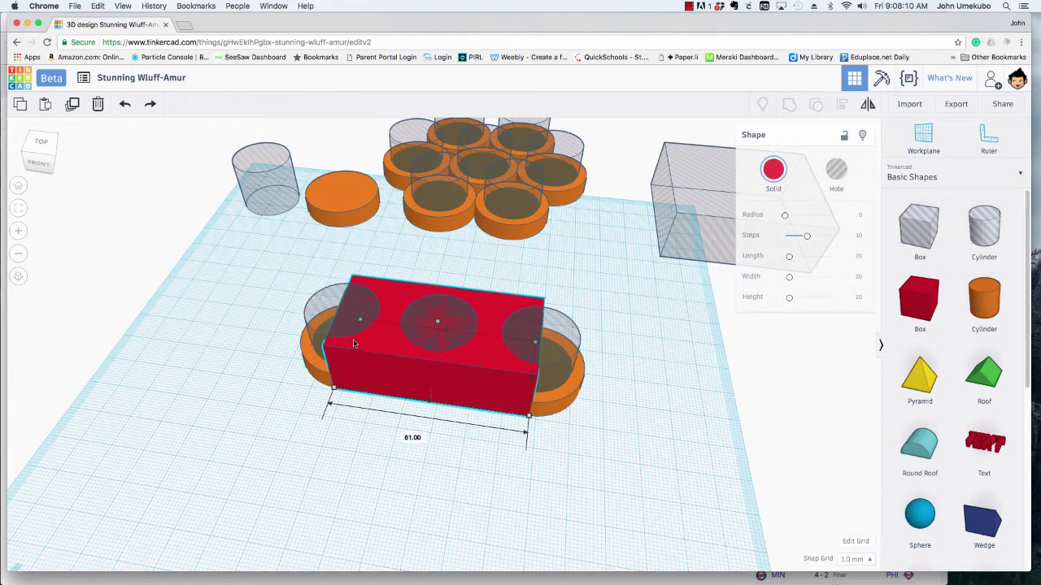
mouse_move(382, 435)
right_mouse_down()
mouse_move(395, 430)
mouse_move(372, 432)
mouse_move(383, 497)
mouse_move(395, 456)
mouse_move(387, 442)
right_mouse_up()
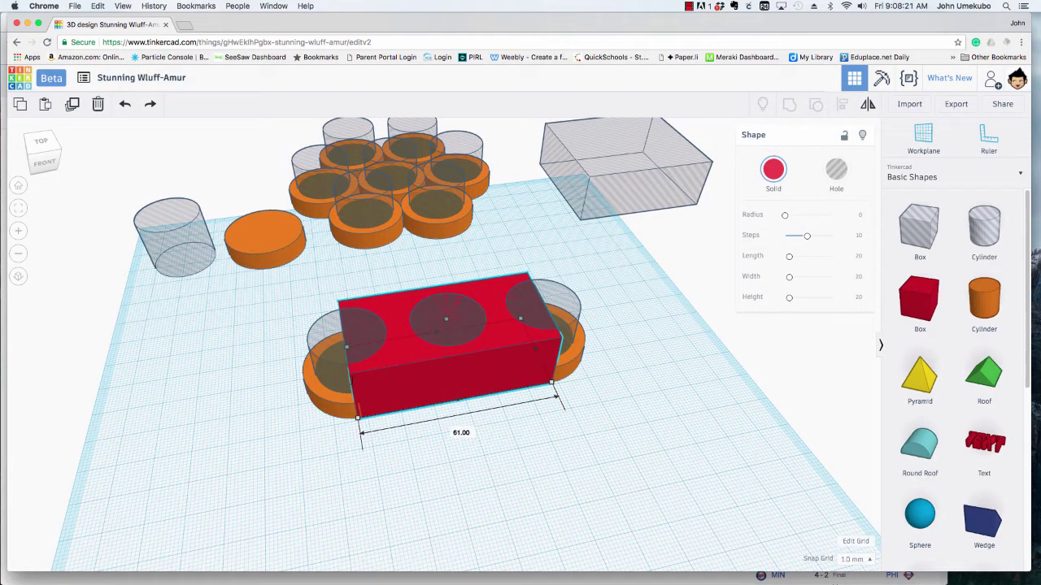
left_click(399, 458)
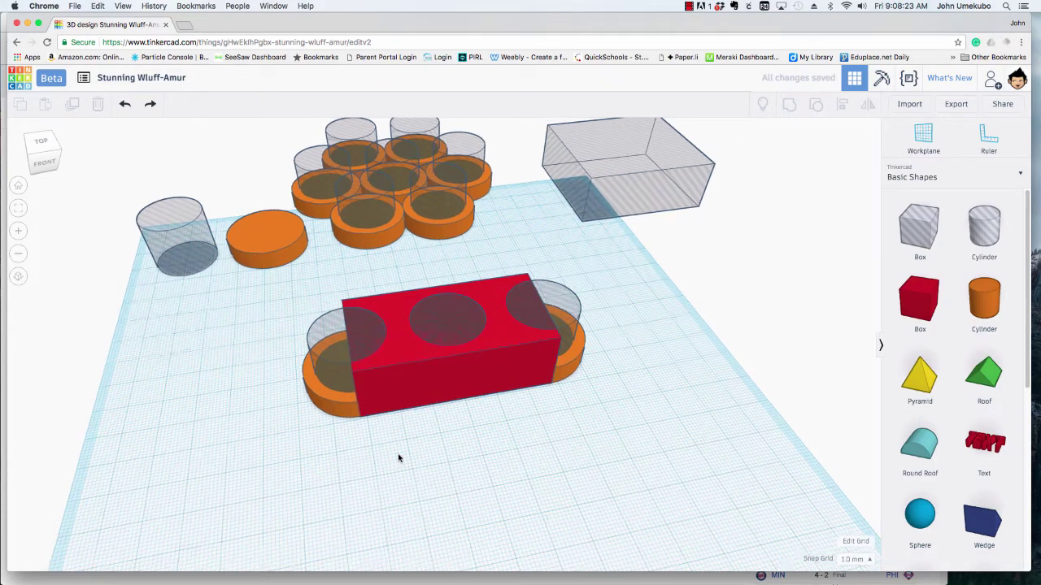
right_click_drag(399, 458, 446, 319)
left_click(492, 341)
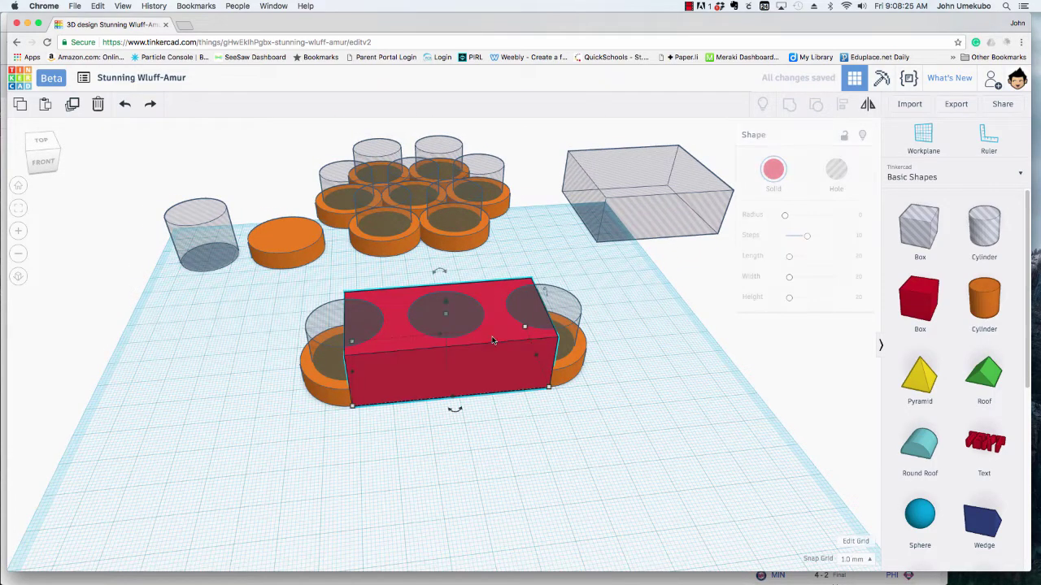
left_click_drag(448, 319, 446, 348)
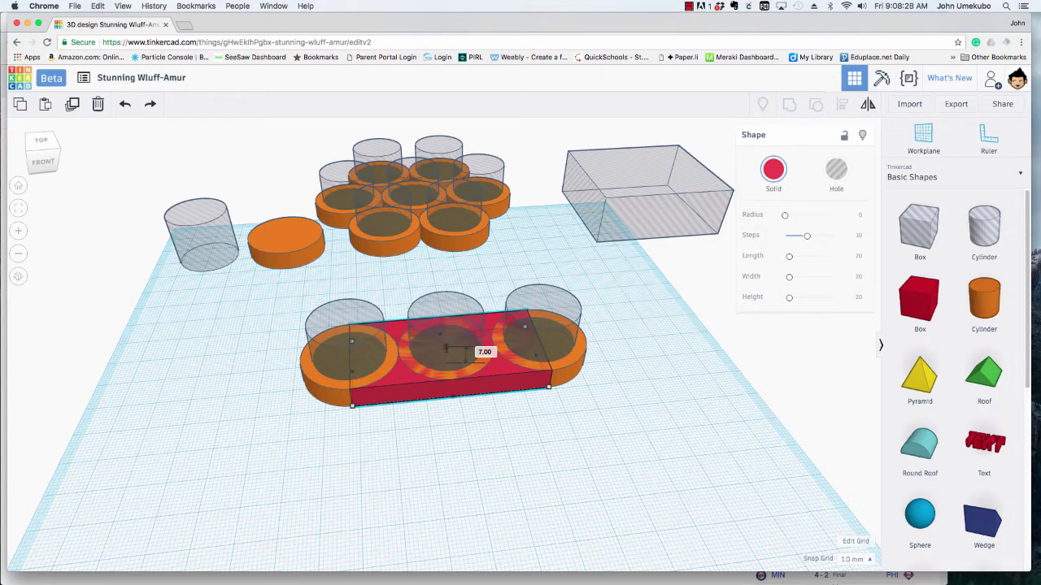
left_click(515, 434)
right_click_drag(515, 435, 609, 454)
Step: Group the box and three rings into one bar, then repeat it rotated 60° with Ctrl+D
left_click_drag(619, 457, 254, 265)
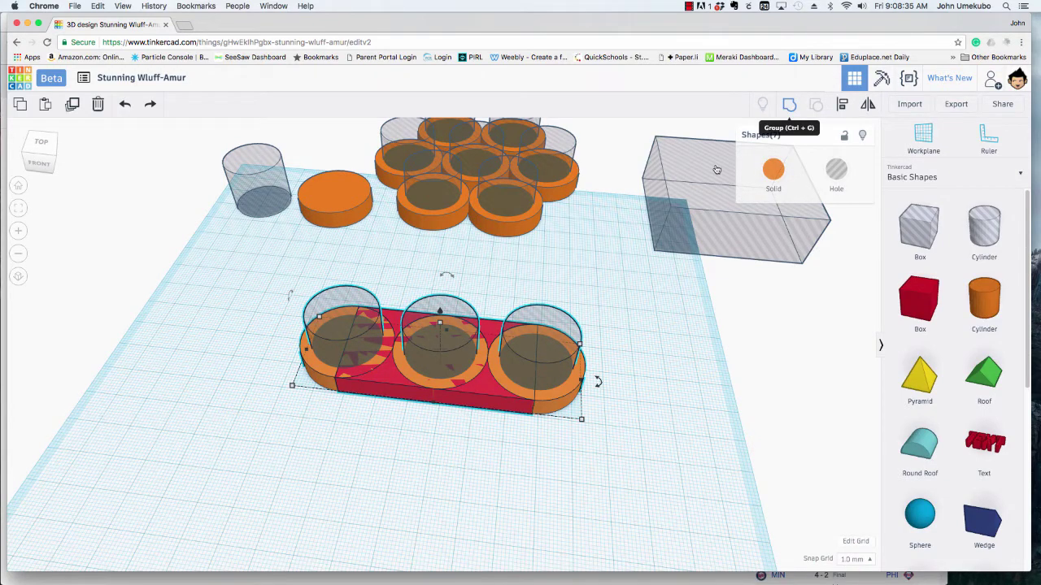
left_click(788, 104)
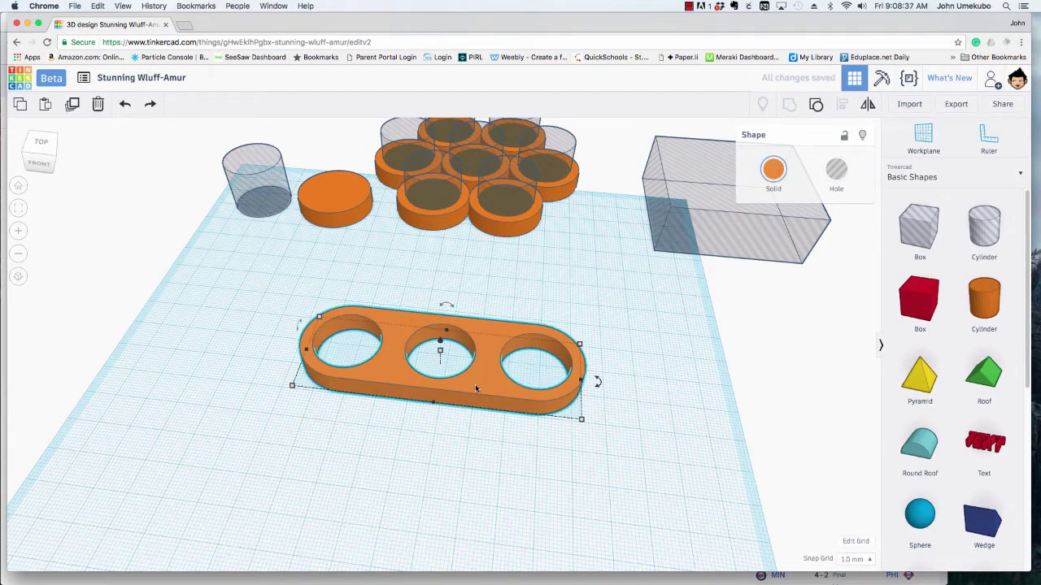
mouse_move(488, 444)
right_mouse_down()
mouse_move(604, 412)
mouse_move(520, 417)
mouse_move(504, 423)
mouse_move(507, 438)
right_mouse_up()
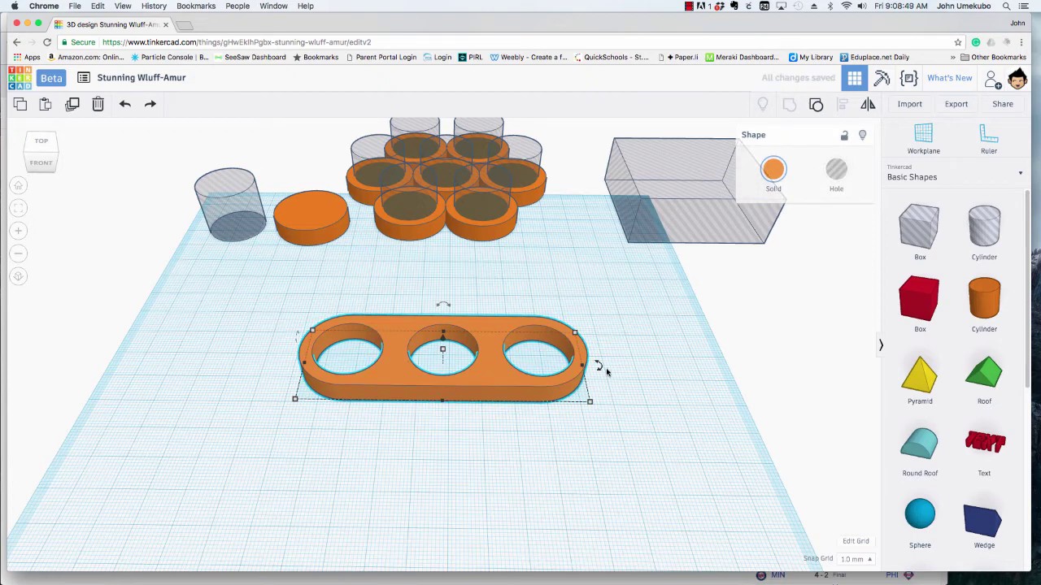
left_click_drag(606, 372, 550, 248)
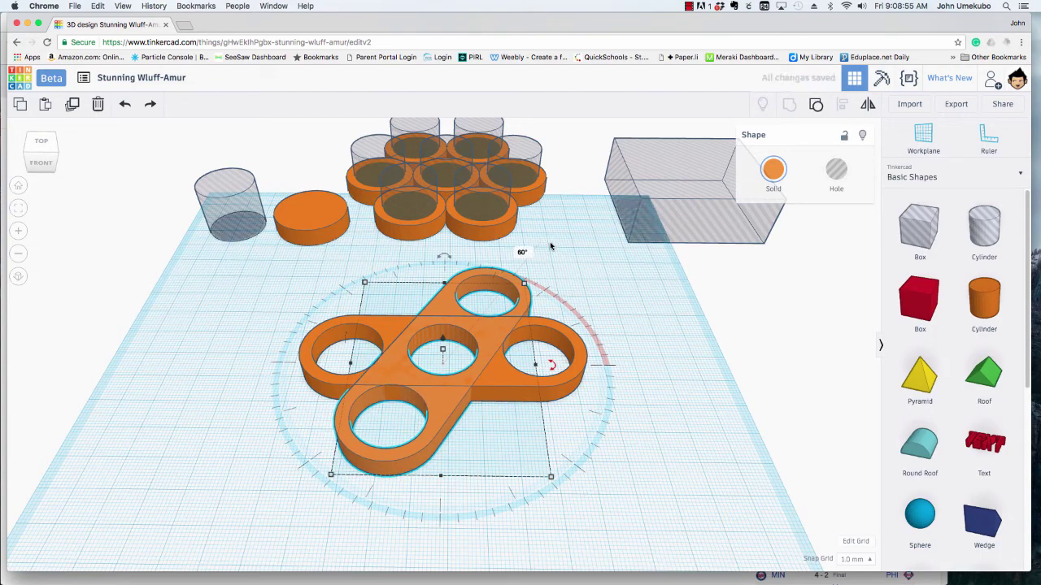
key("ctrl+d")
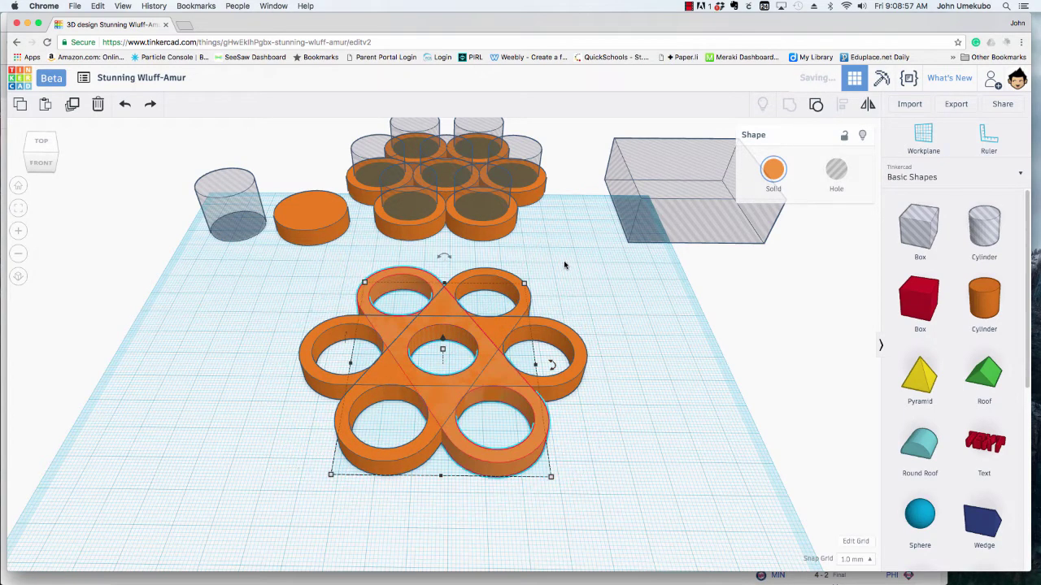
left_click(665, 478)
right_click_drag(664, 478, 636, 470)
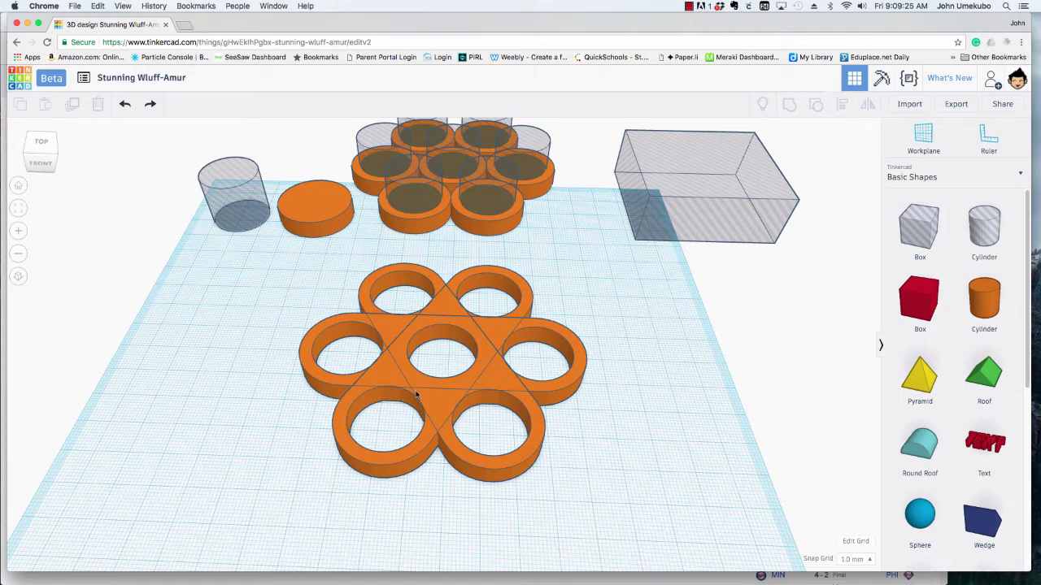
Step: Resize the hole box to 59 × 57 mm and place a copy over the flower's right half
left_click(690, 216)
left_click_drag(638, 254, 637, 268)
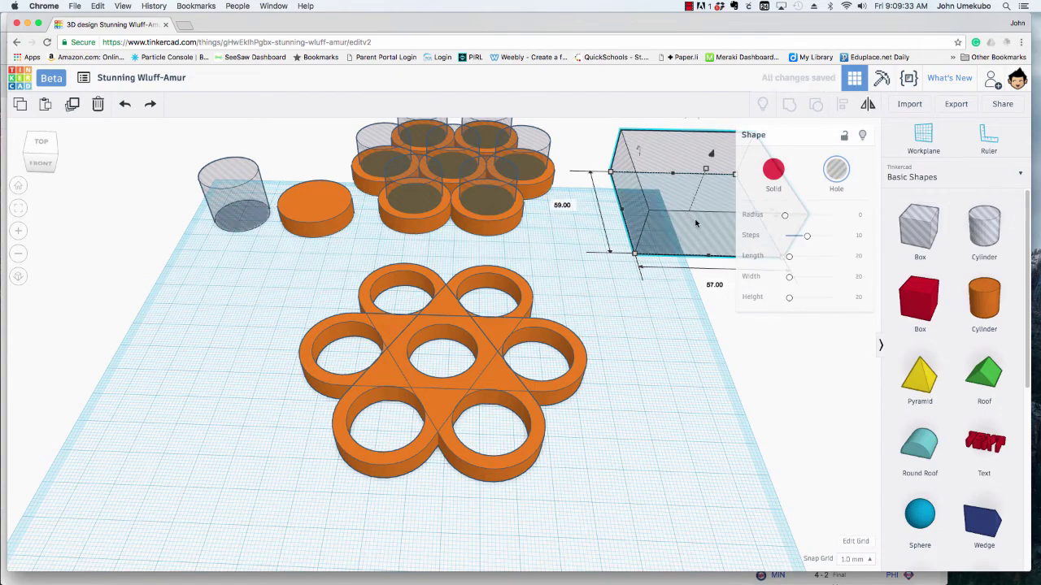
left_click_drag(695, 221, 501, 399, "alt")
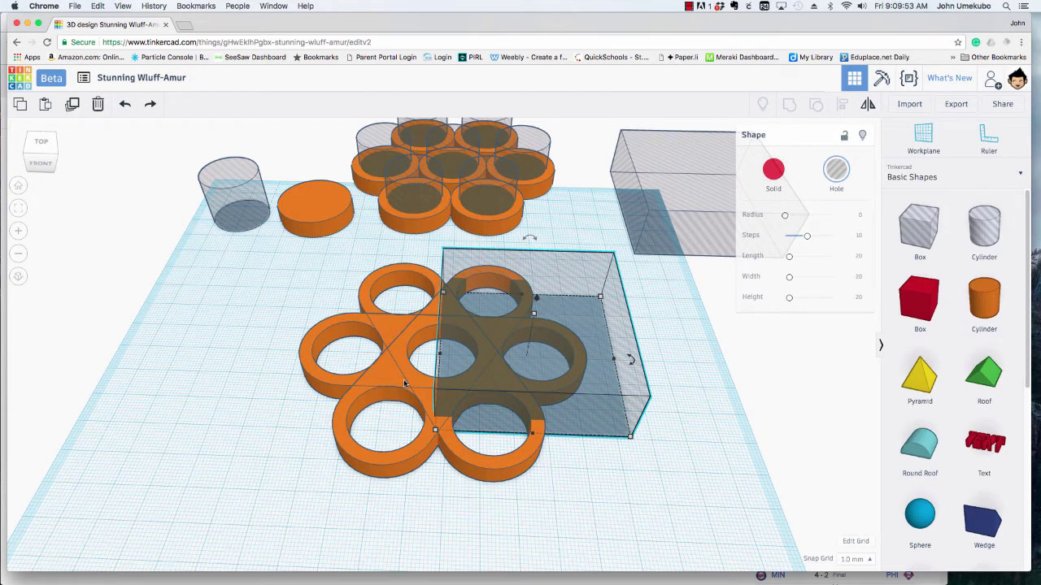
Step: Group the orange ring cluster with the hole box to cut away the right-hand rings
left_click(192, 318)
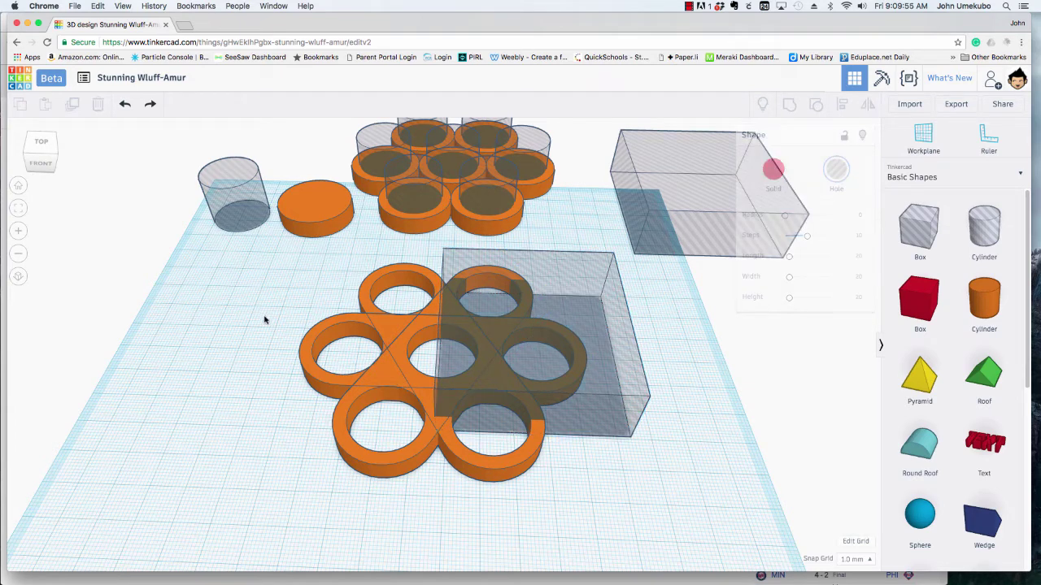
left_click(340, 322)
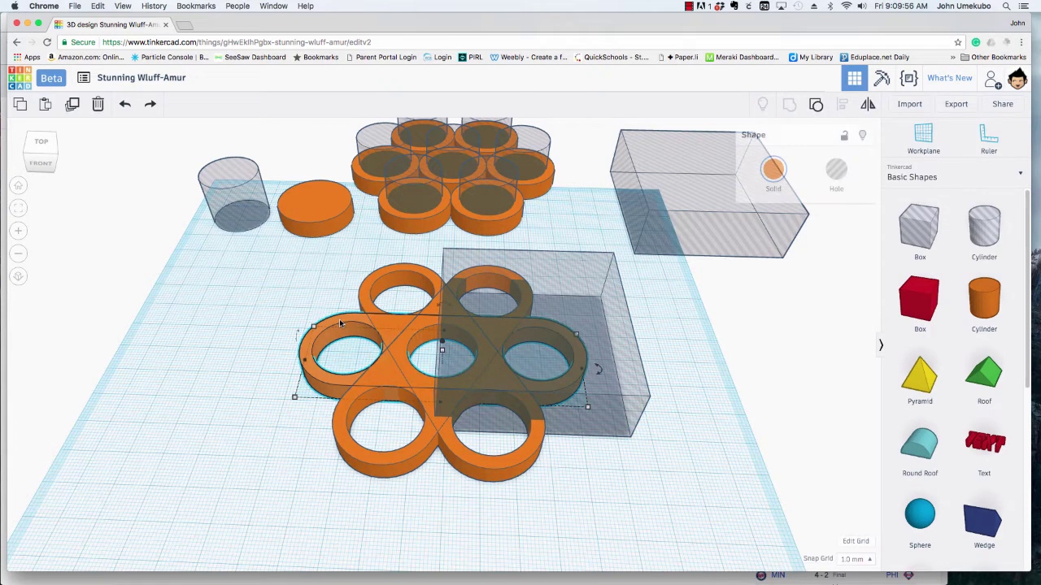
left_click(573, 284, "shift")
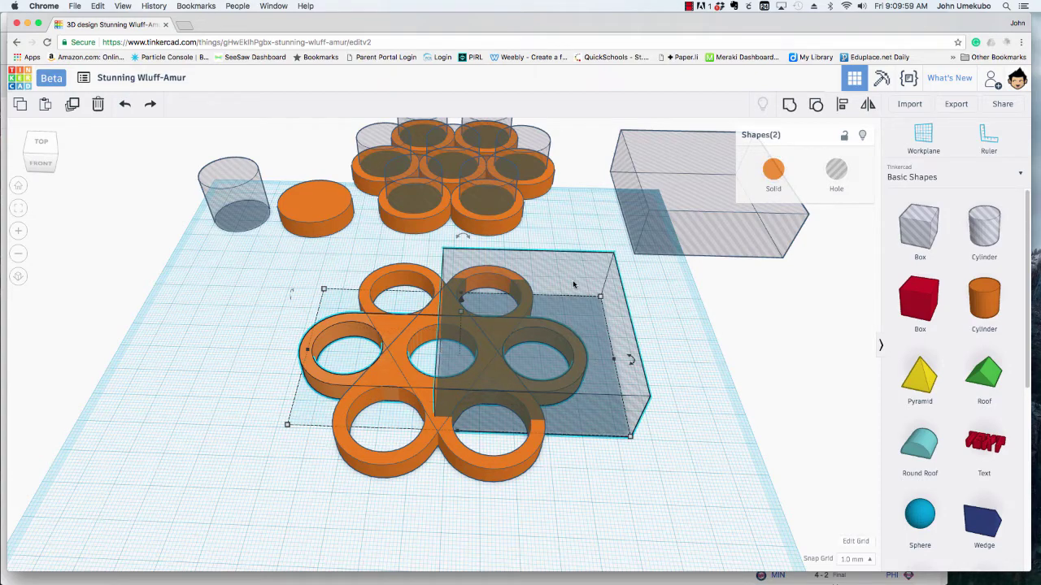
left_click(789, 105)
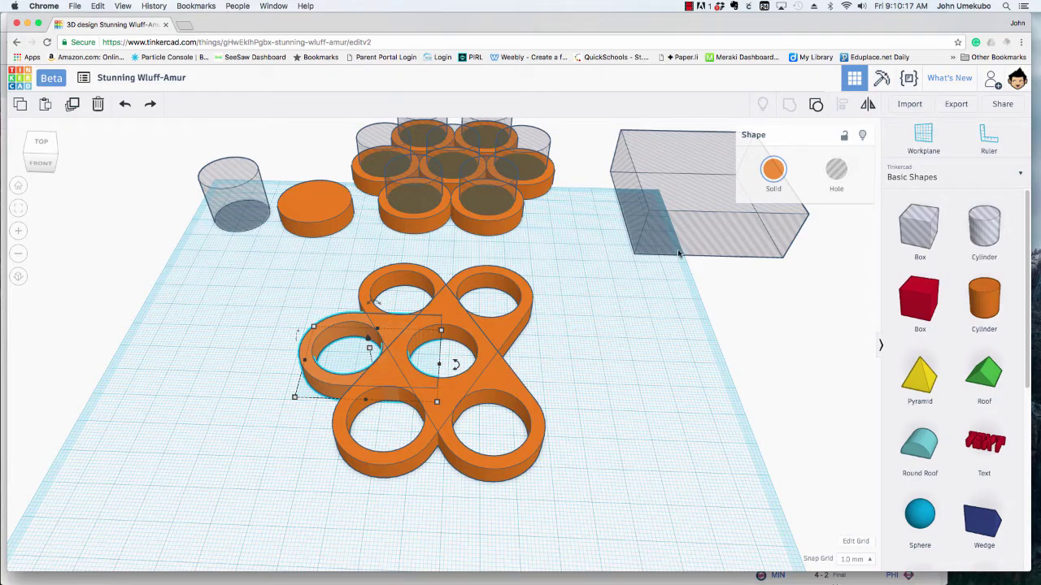
Step: Rotate the hole box and position it over an outer ring of the spinner
left_click_drag(685, 238, 402, 511)
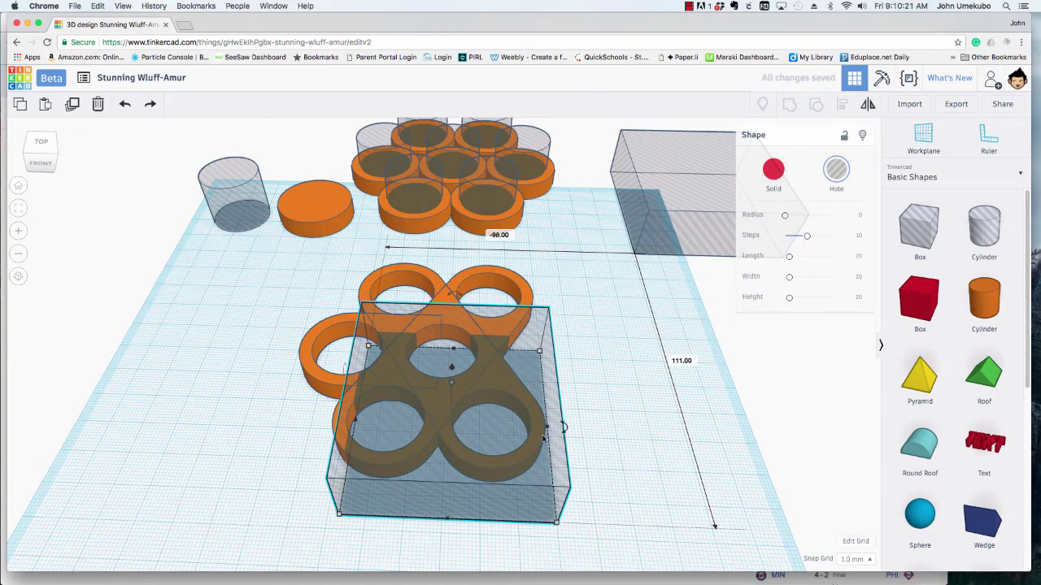
left_click_drag(563, 428, 619, 539)
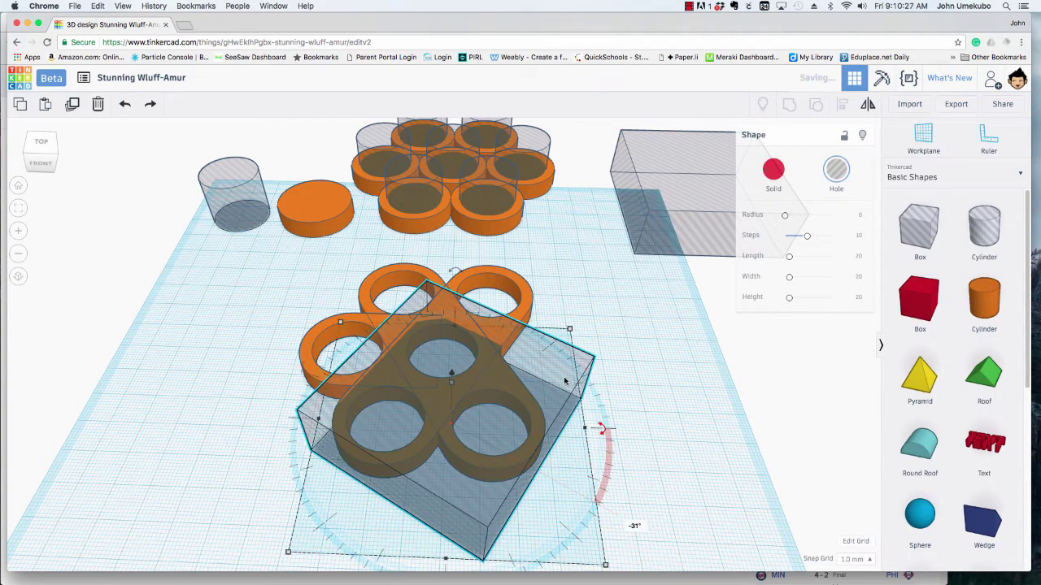
left_click_drag(563, 379, 497, 379)
right_click_drag(625, 434, 526, 351)
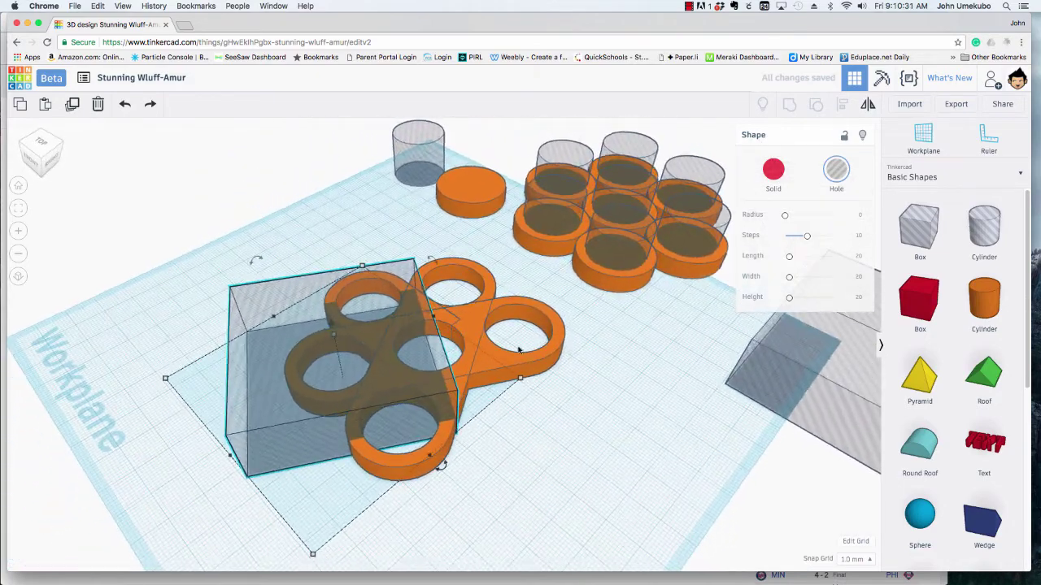
Step: Group the spinner with the rotated hole box to cut off that outer ring
left_click(537, 357)
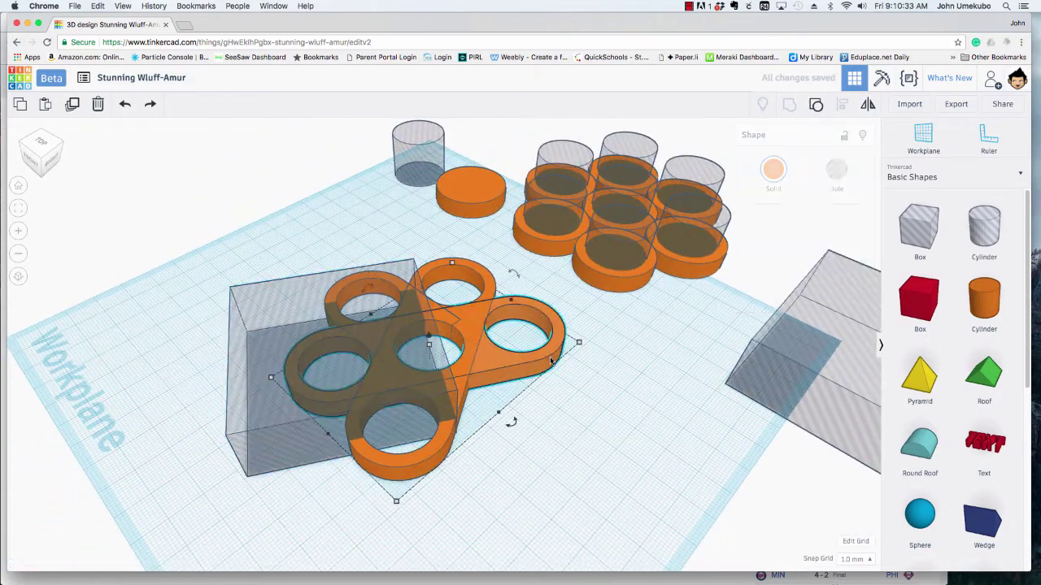
left_click(250, 295, "shift")
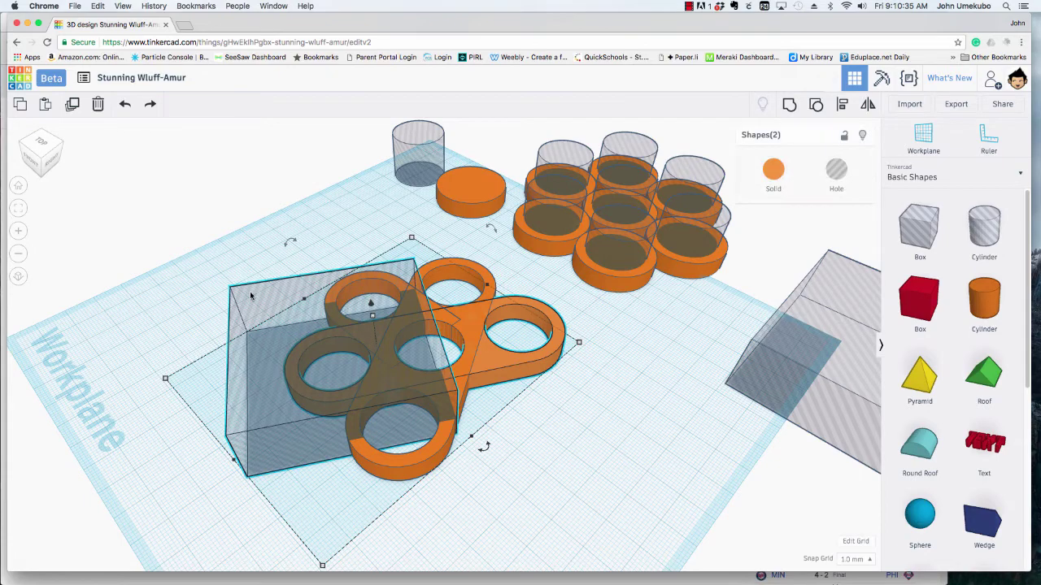
left_click(789, 104)
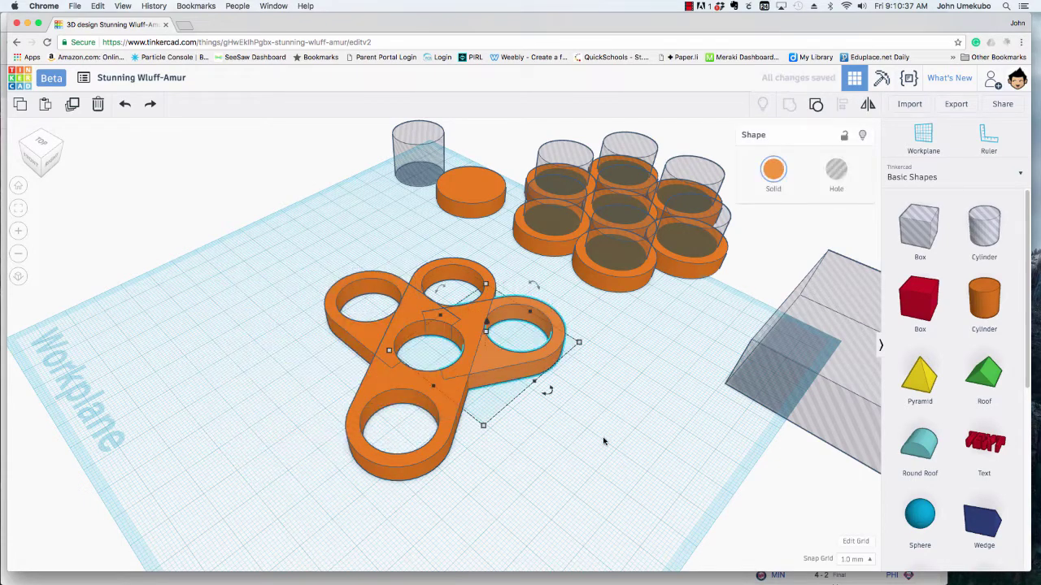
right_click_drag(547, 462, 645, 483)
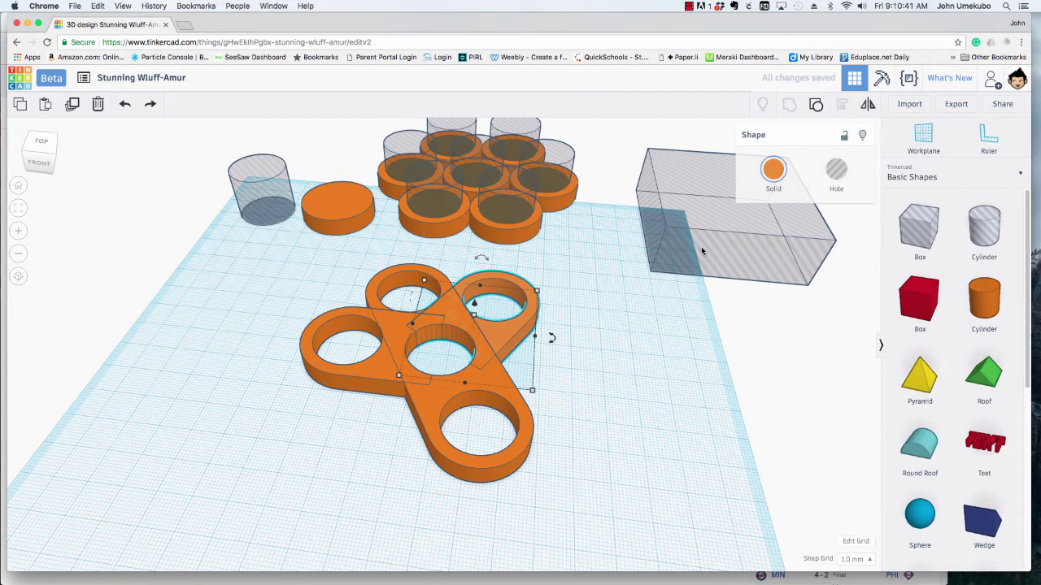
Step: Rotate the hole box 45° over the upper-left ring and group it with the spinner
left_click_drag(703, 248, 361, 344)
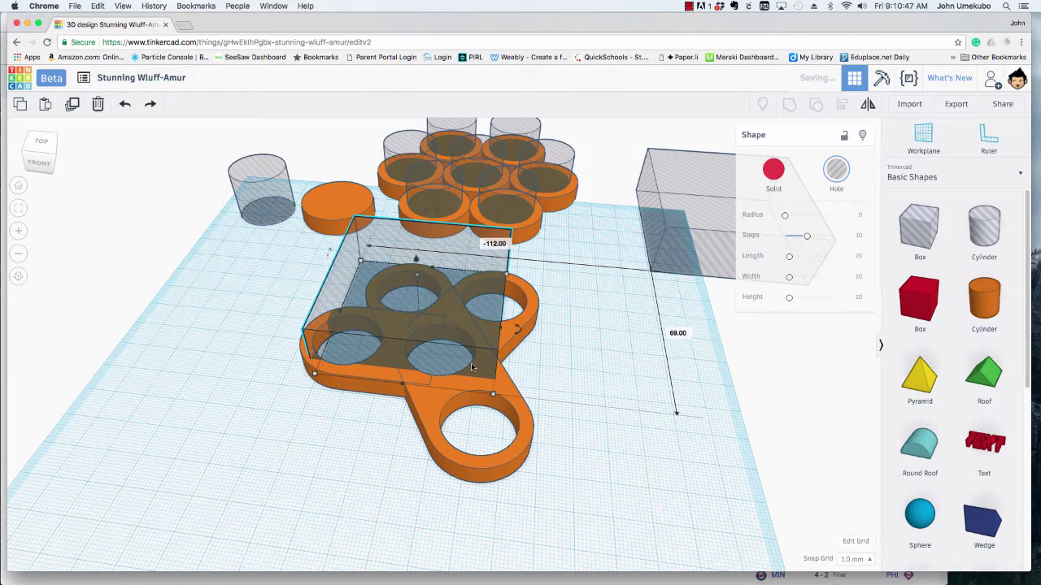
left_click_drag(518, 329, 569, 282)
right_click_drag(578, 411, 498, 313)
left_click_drag(476, 305, 548, 335)
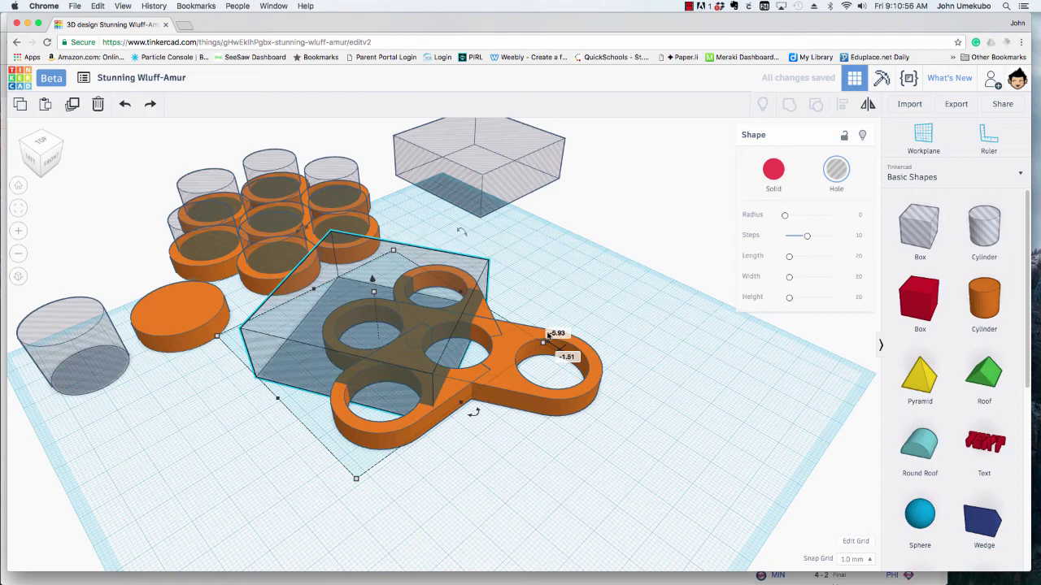
left_click(598, 367)
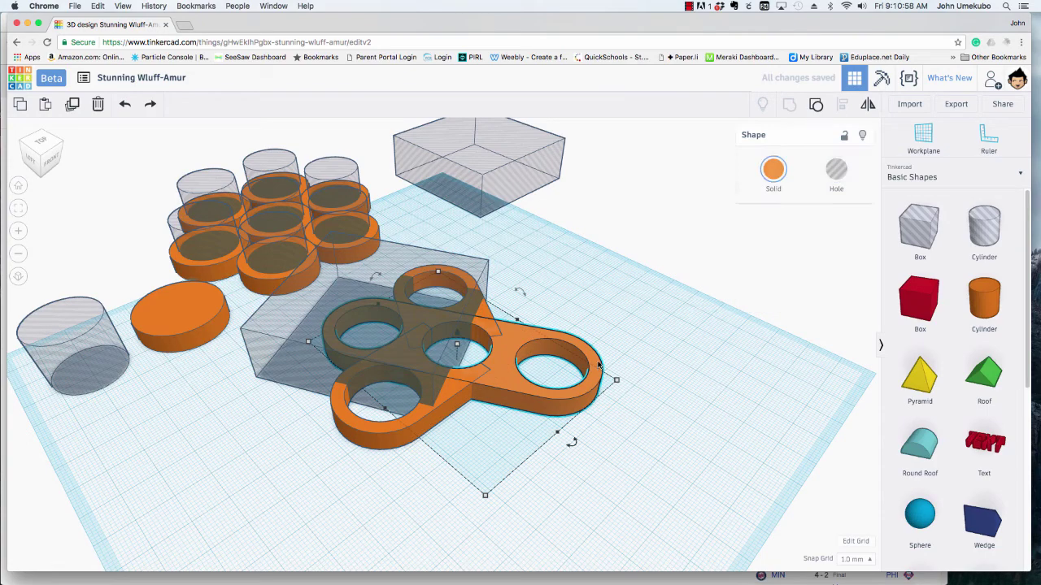
left_click(478, 261, "shift")
left_click(788, 107)
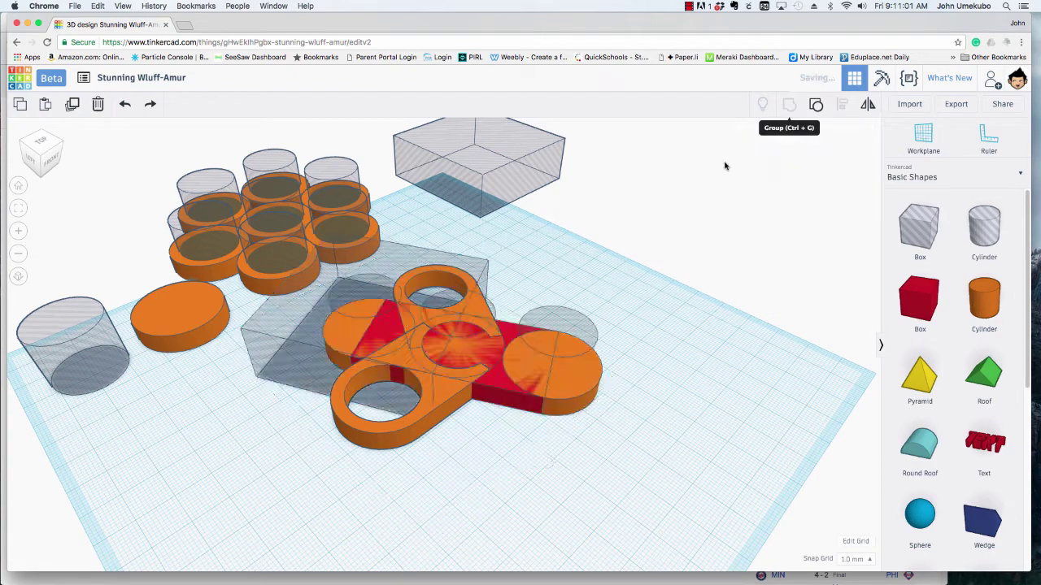
Step: From a top-down view, select four cylinders in the hex cluster
right_click_drag(615, 296, 494, 275)
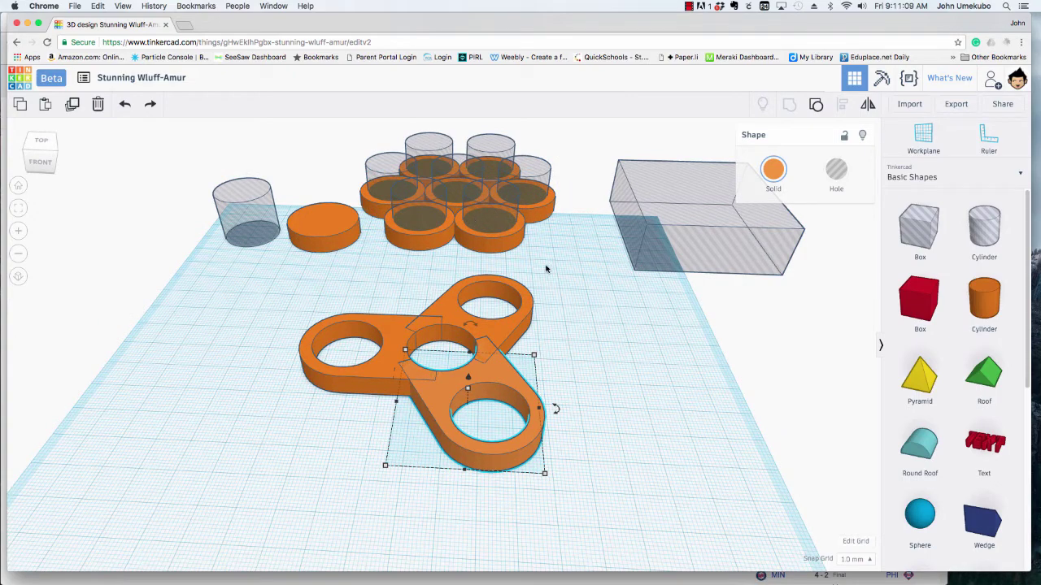
right_click_drag(578, 275, 586, 337)
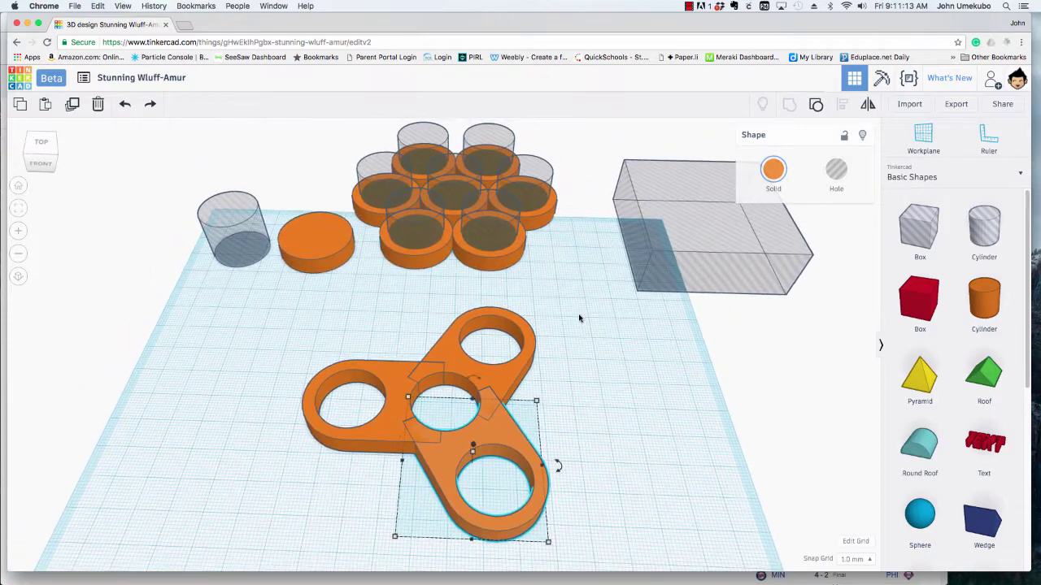
left_click(452, 144)
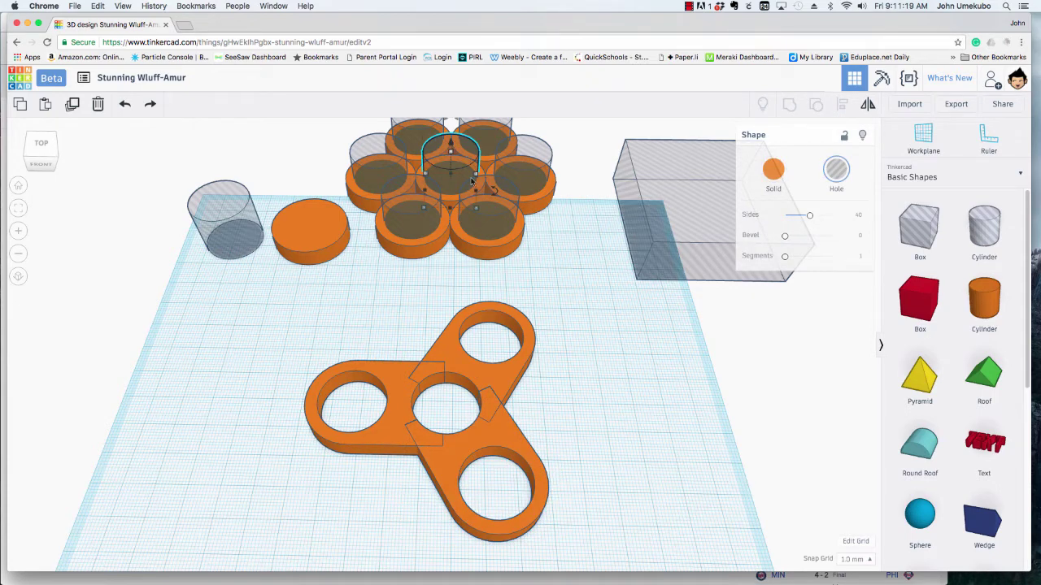
left_click(392, 135, "shift")
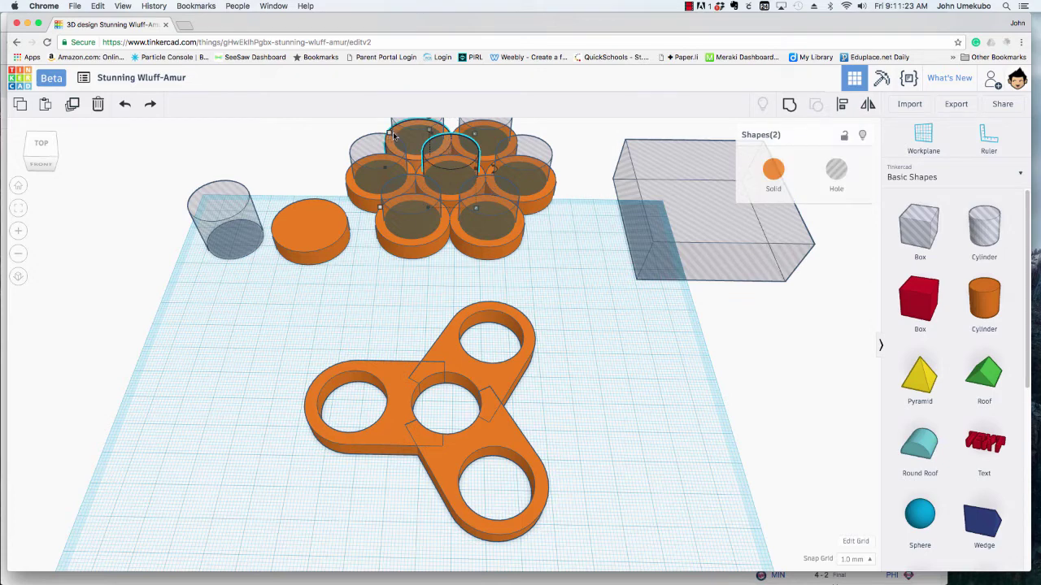
left_click(551, 195, "shift")
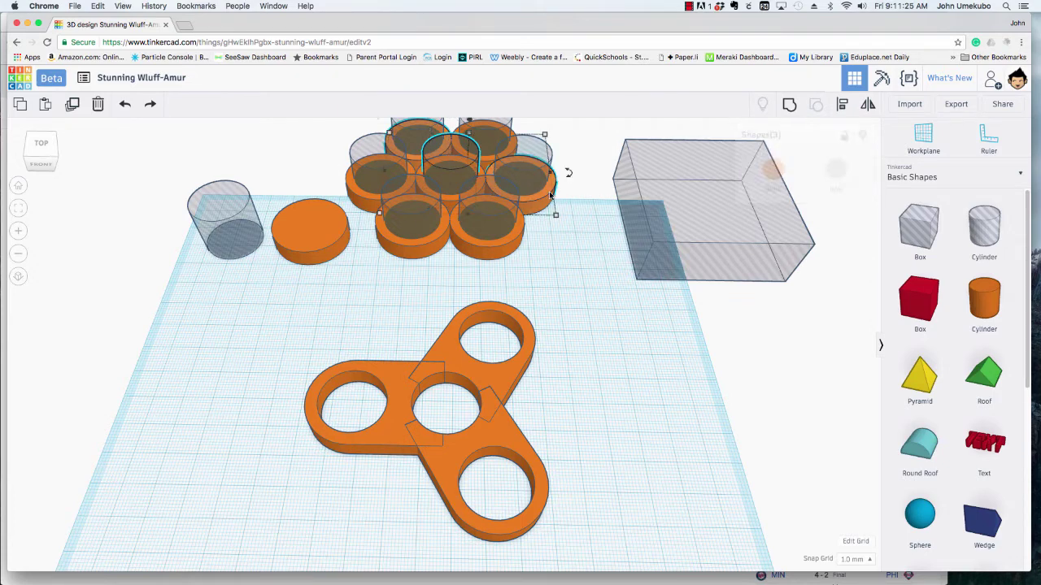
left_click(391, 252, "shift")
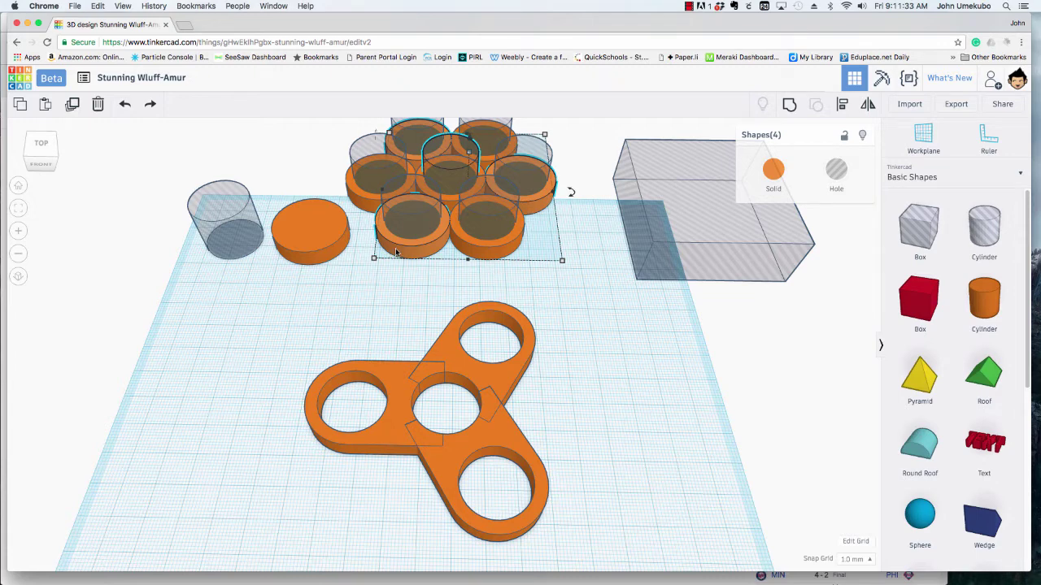
Step: Move the four selected cylinders onto the spinner
left_click_drag(396, 253, 395, 533)
right_click_drag(257, 502, 274, 464)
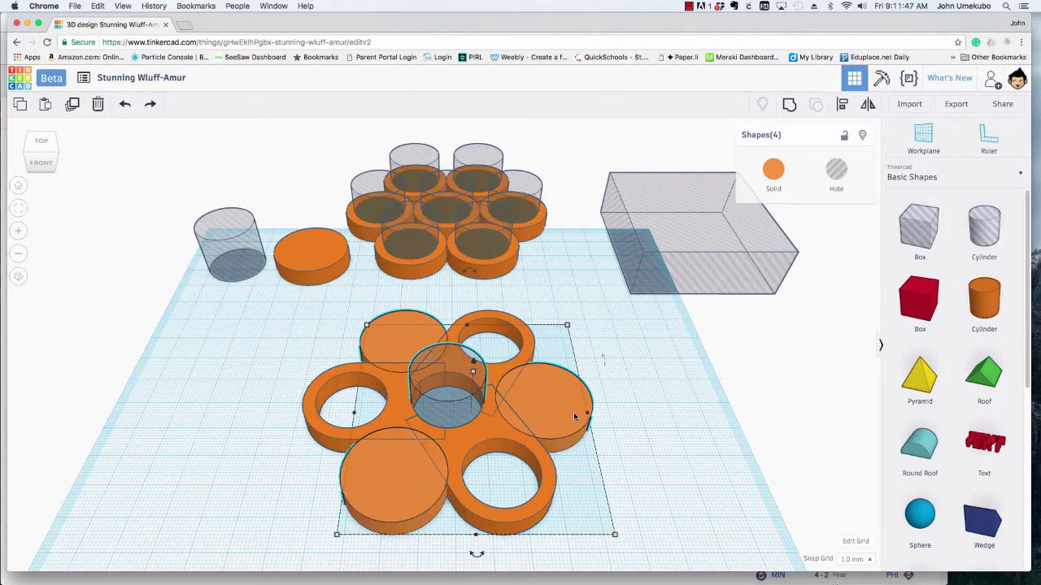
left_click(659, 416)
Step: Make the top-left, bottom-left and right cylinders holes, then group all seven shapes
left_click(405, 321)
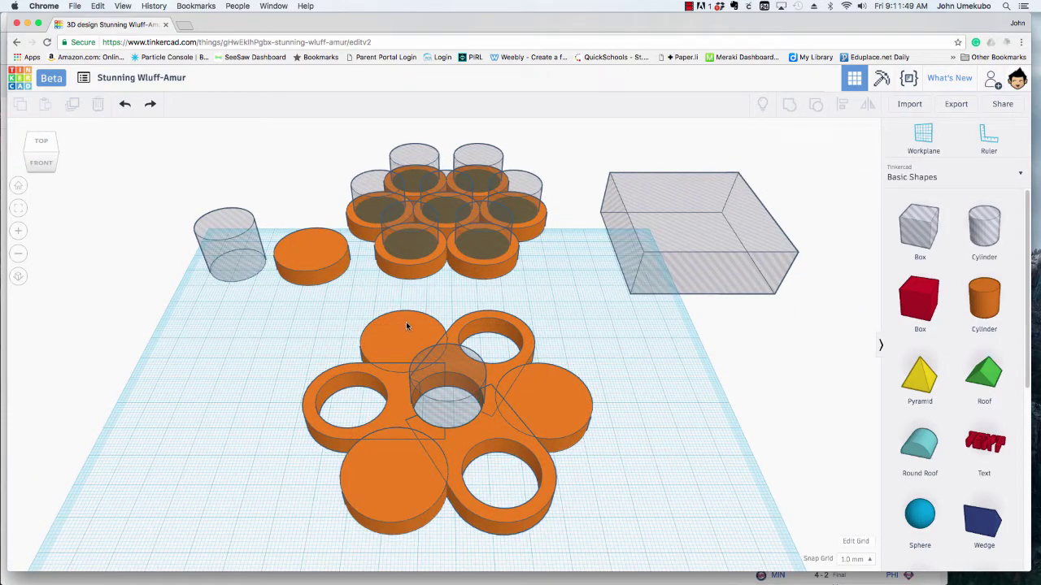
left_click(384, 486, "shift")
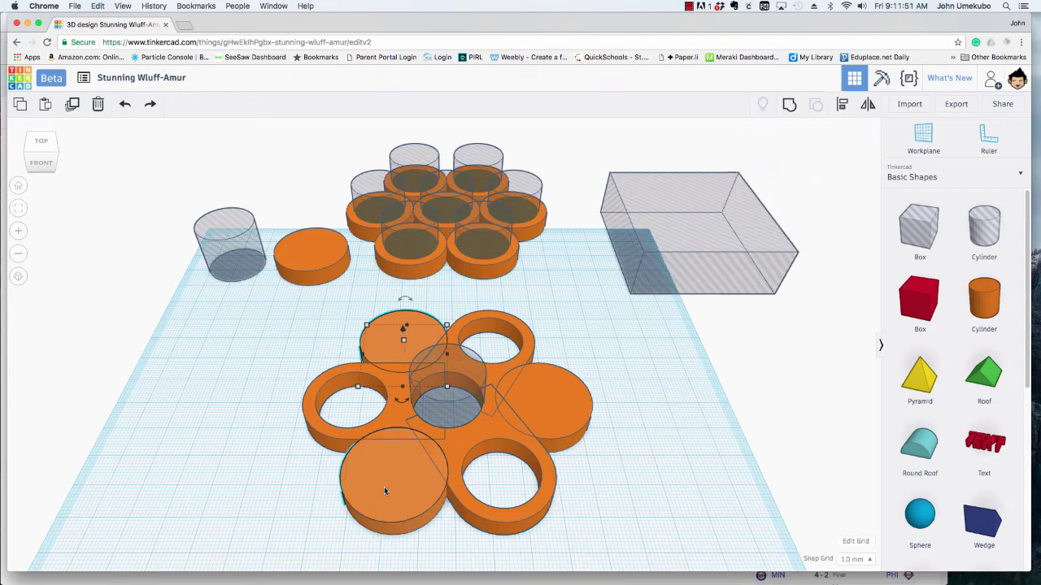
left_click(557, 413, "shift")
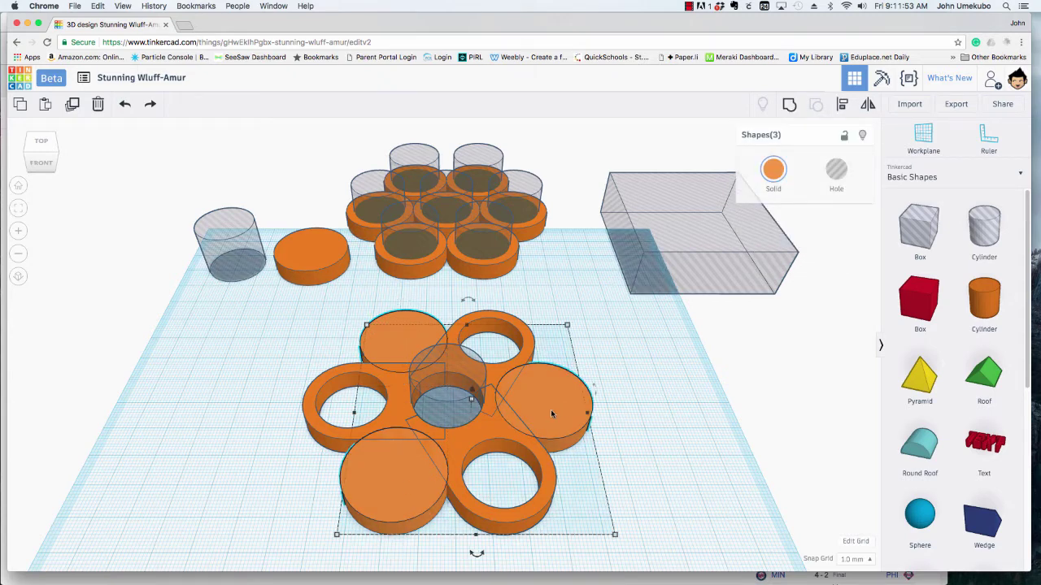
left_click(842, 179)
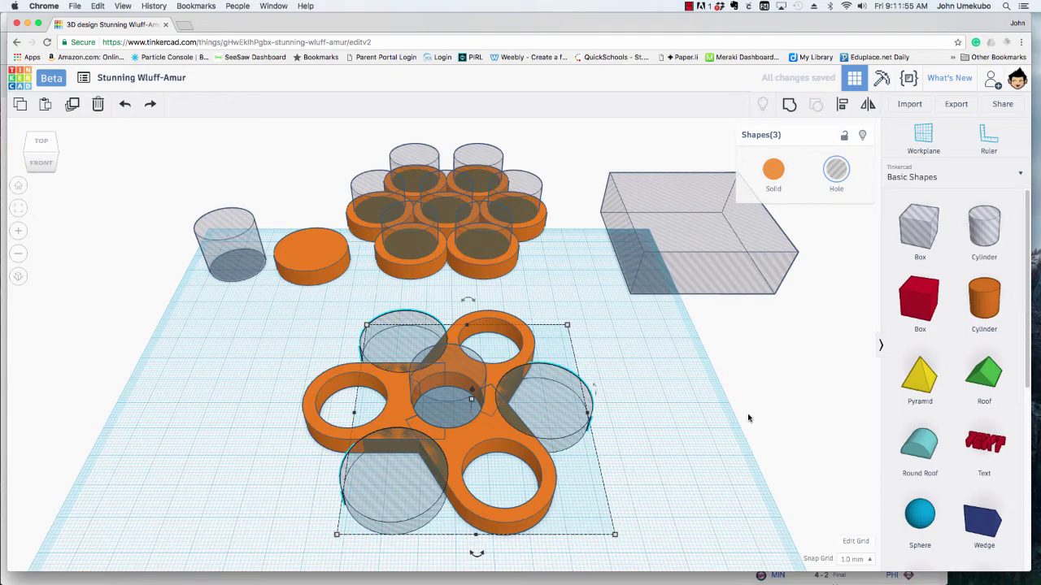
left_click_drag(272, 330, 663, 525)
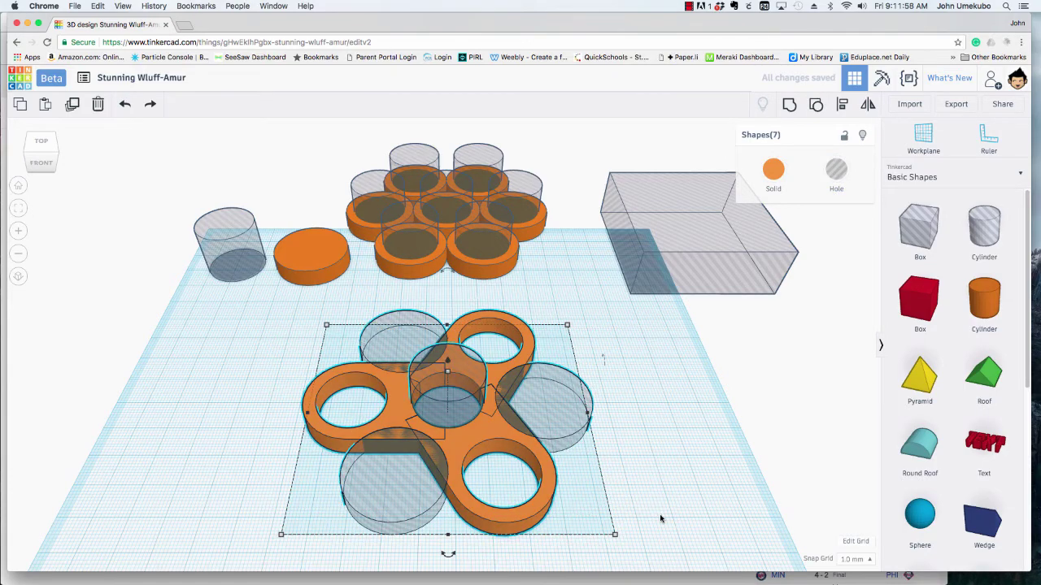
left_click(789, 104)
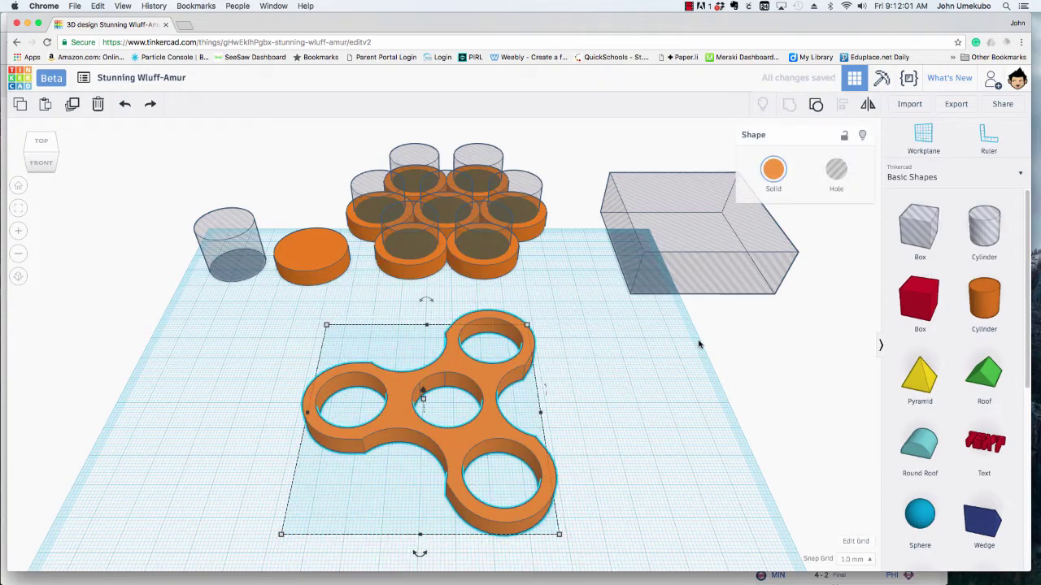
right_click_drag(613, 424, 531, 398)
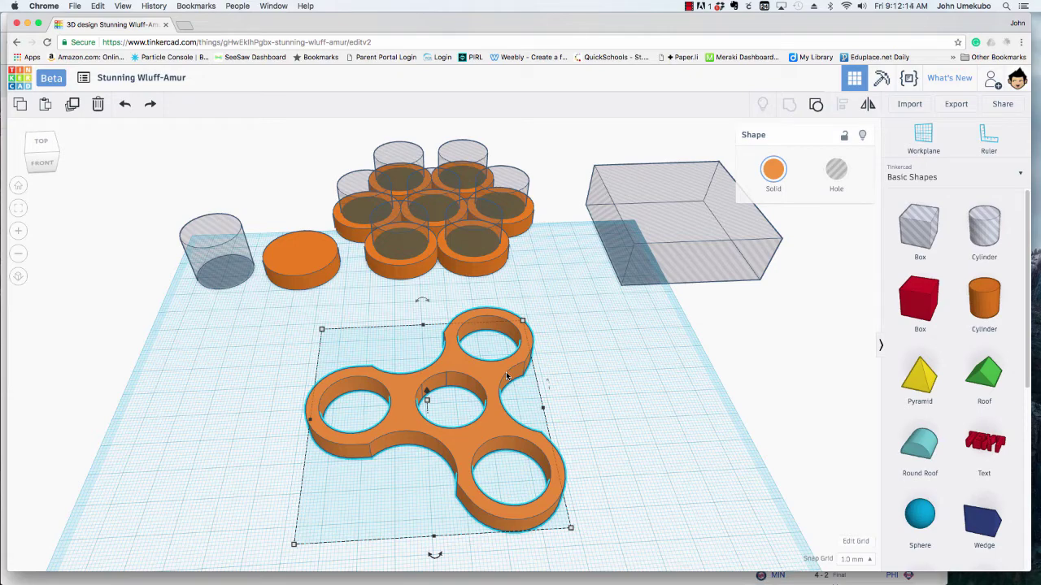
right_click_drag(594, 392, 583, 401)
mouse_move(424, 401)
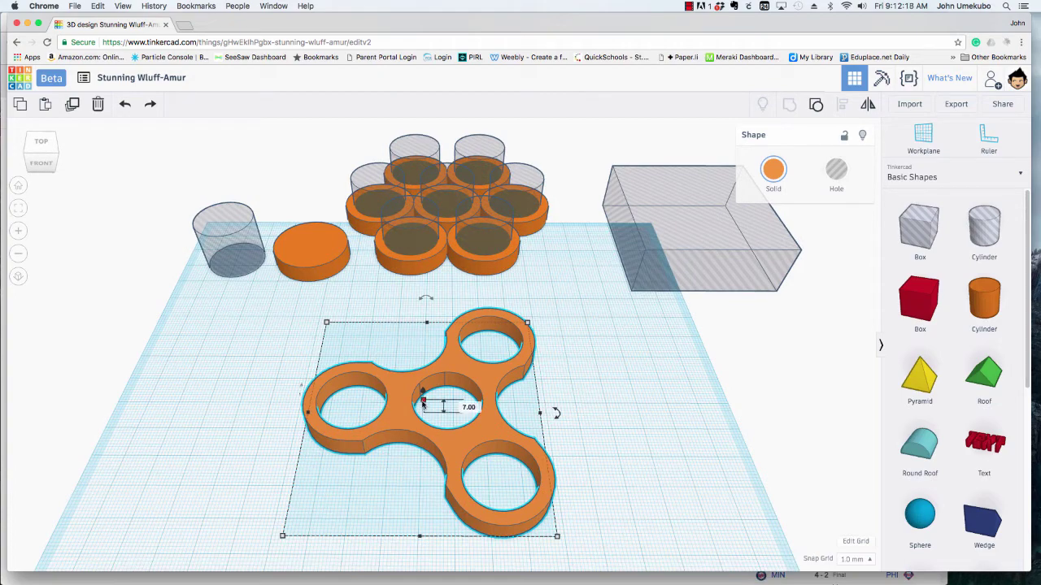
right_click_drag(604, 417, 858, 273)
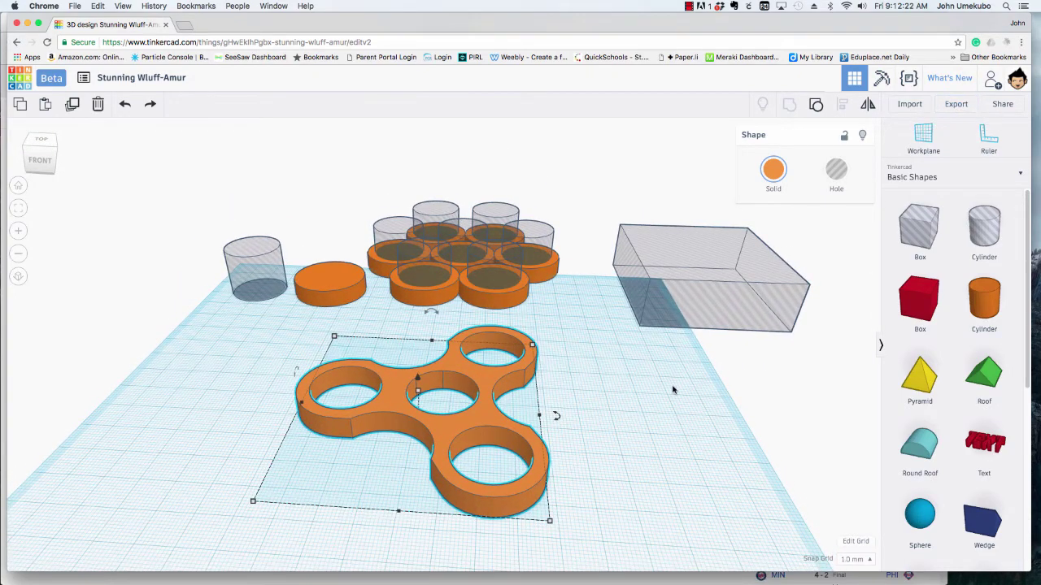